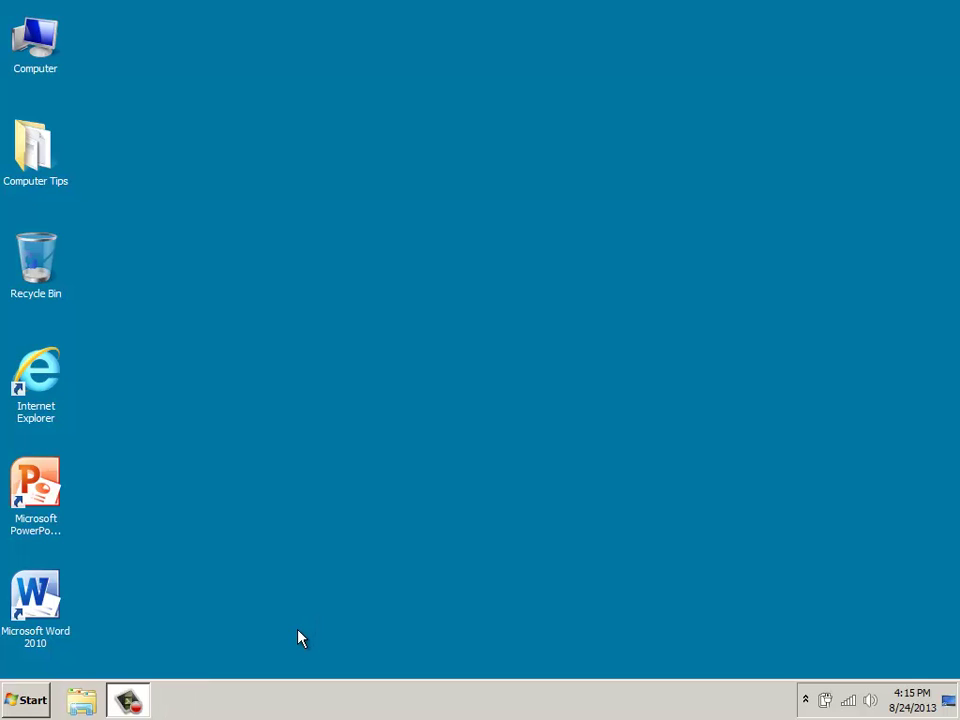
Launch Mozilla Firefox from the Windows 7 Start menu
{"action": "left_click", "coordinate": [30, 700]}
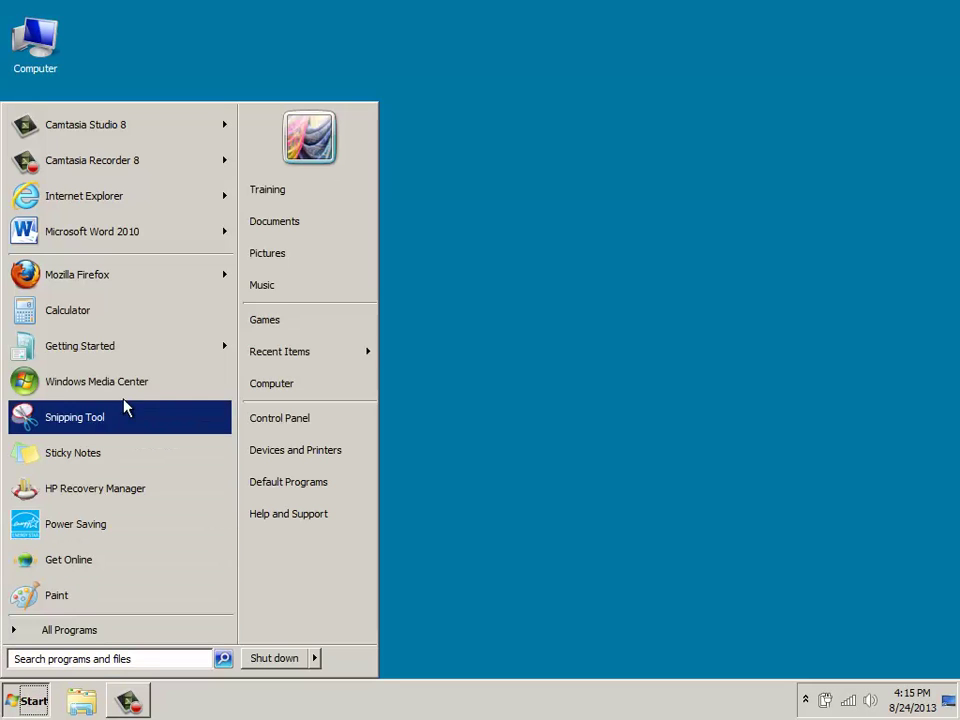
{"action": "left_click", "coordinate": [92, 278]}
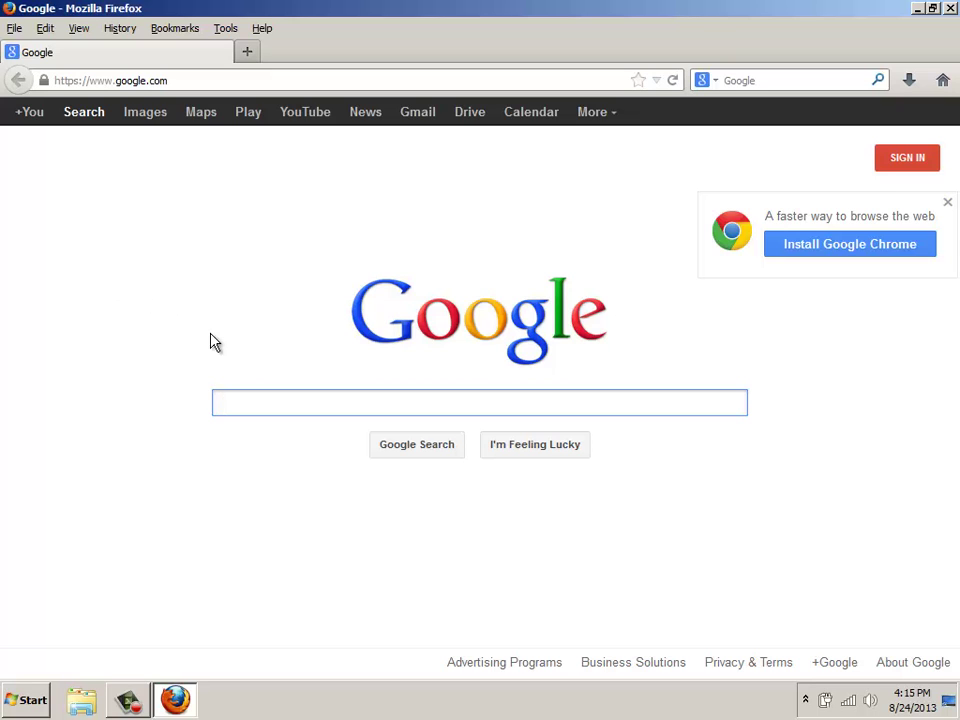
Search Google for 'google sites'
{"action": "type", "text": "google sites"}
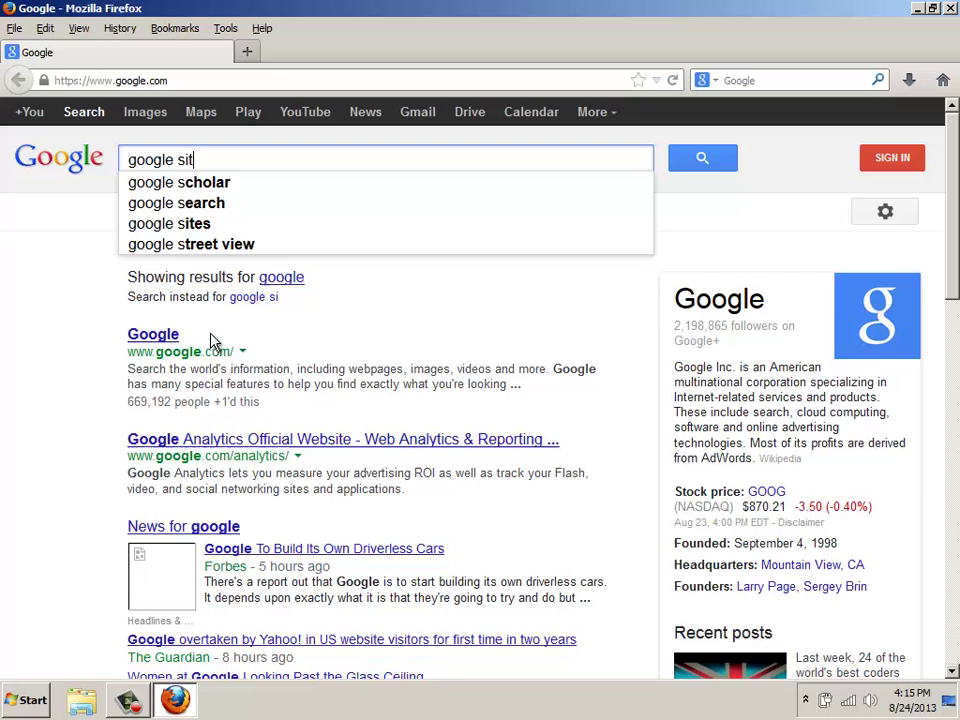
{"action": "key", "text": "Return"}
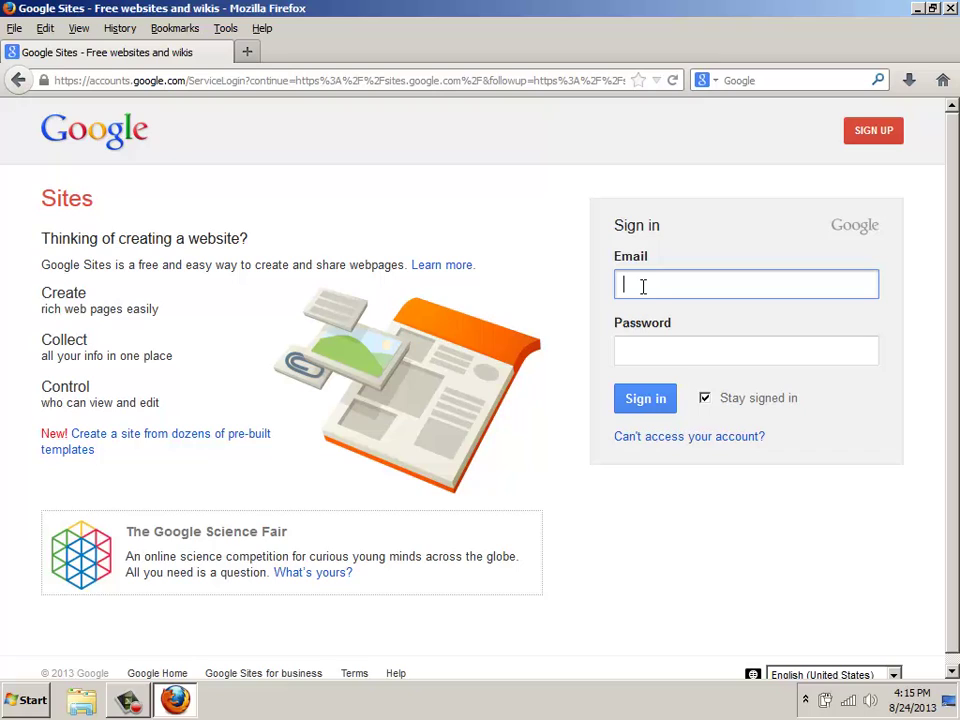
Sign in to Google Sites with the account e-mail and password
{"action": "left_click", "coordinate": [643, 285]}
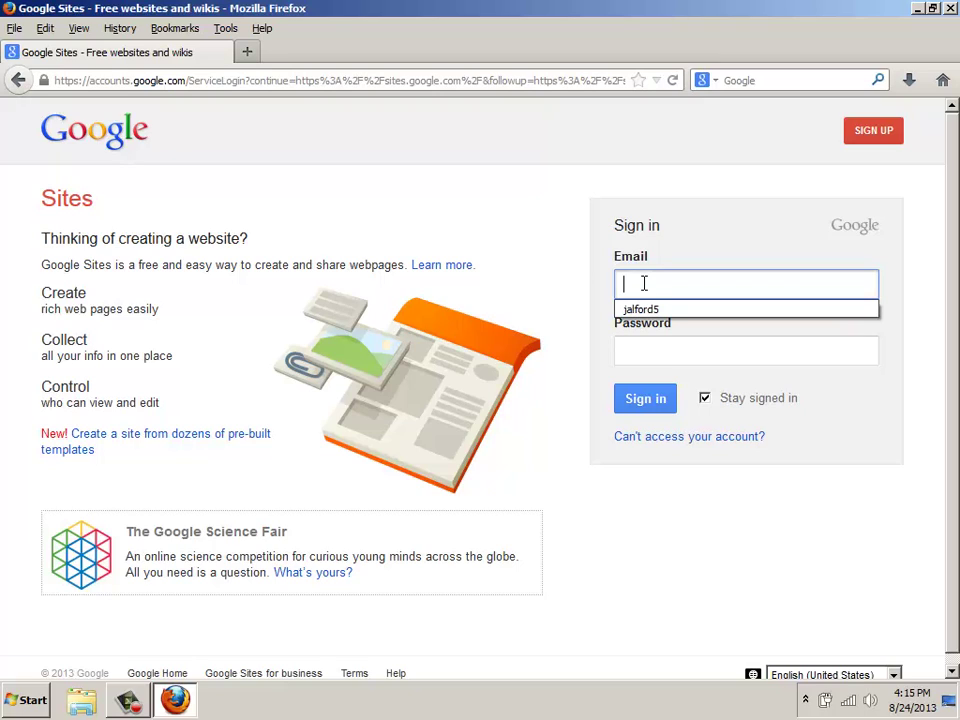
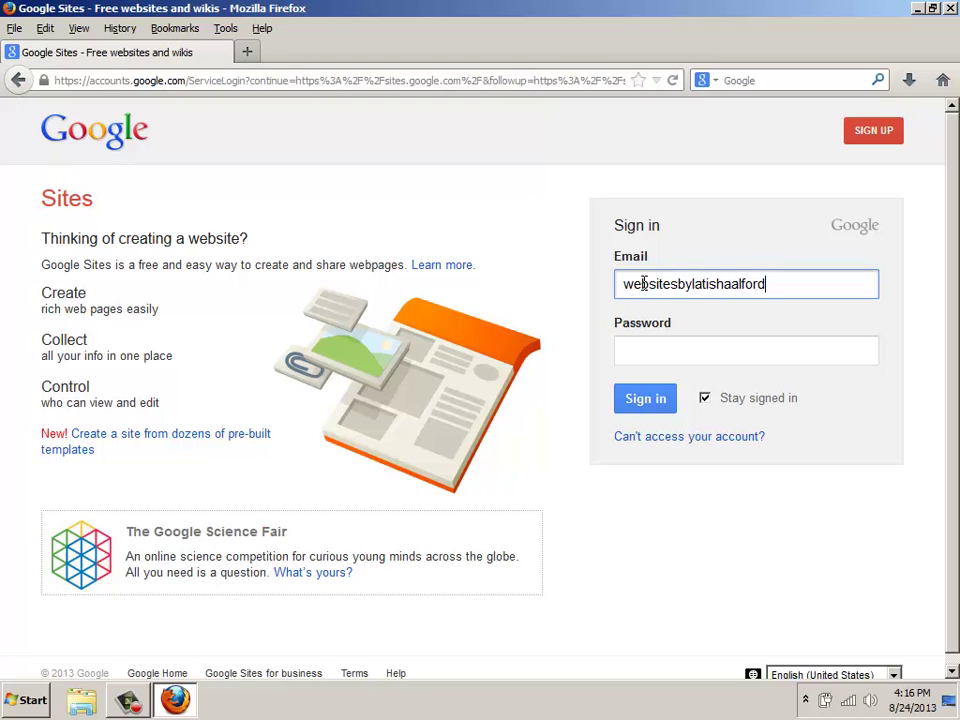
{"action": "key", "text": "Tab"}
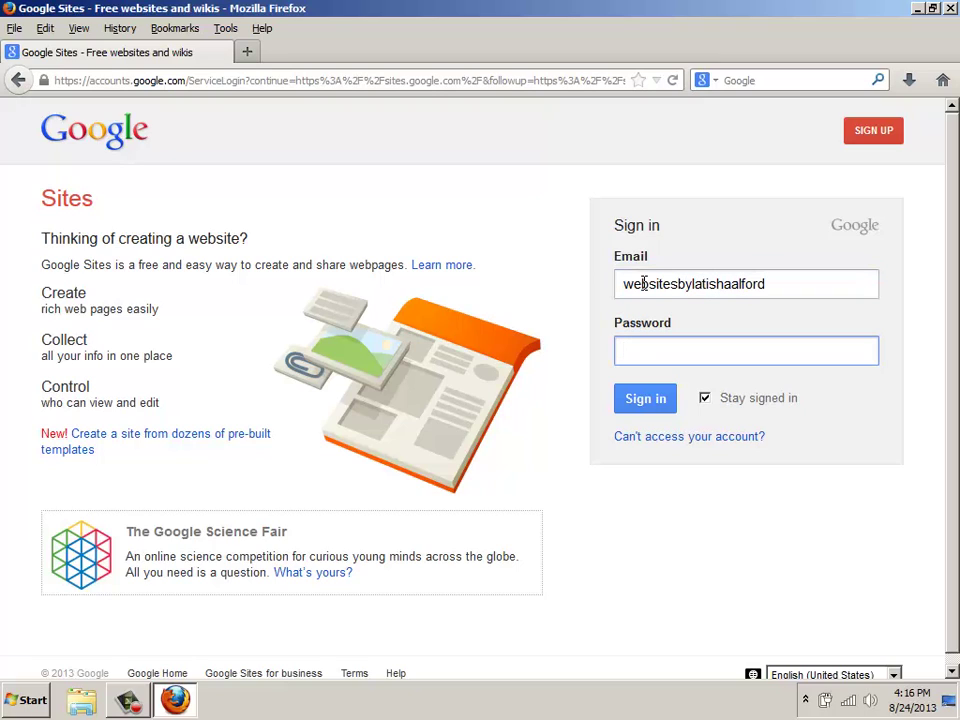
{"action": "type", "text": "********"}
{"action": "key", "text": "Return"}
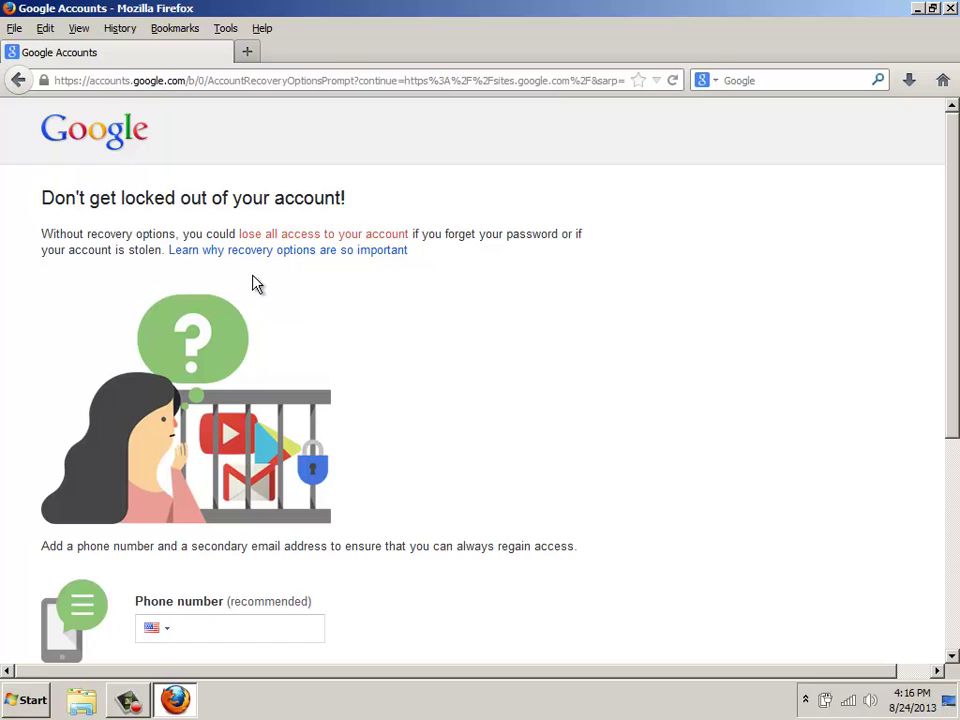
Decline adding a recovery phone and e-mail with 'No thanks'
{"action": "scroll", "coordinate": [255, 280], "scroll_direction": "down", "scroll_amount": 5}
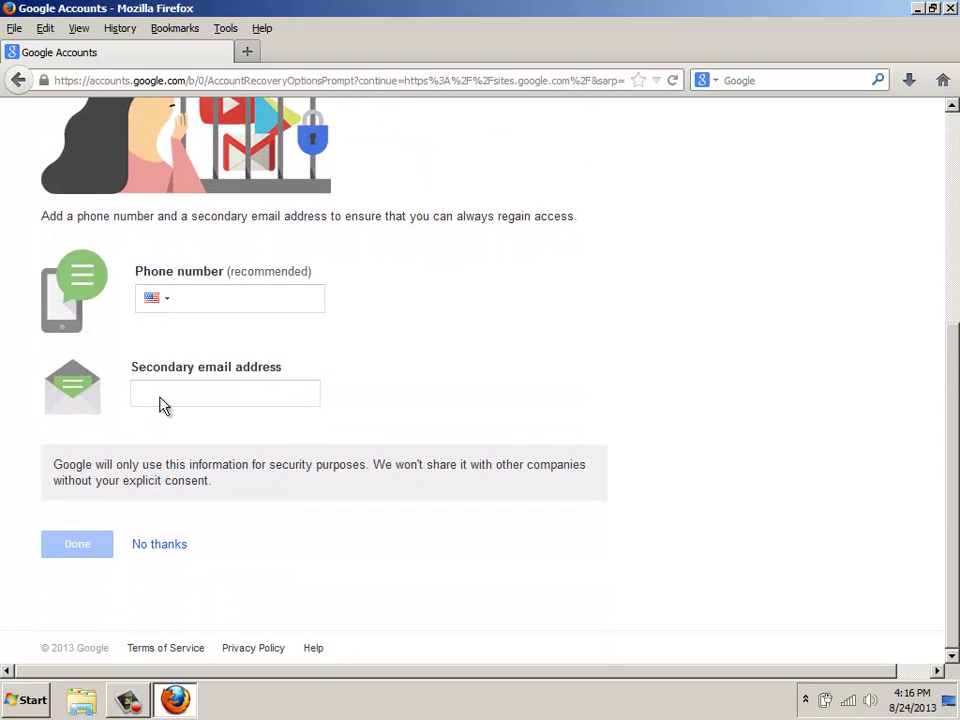
{"action": "left_click", "coordinate": [148, 548]}
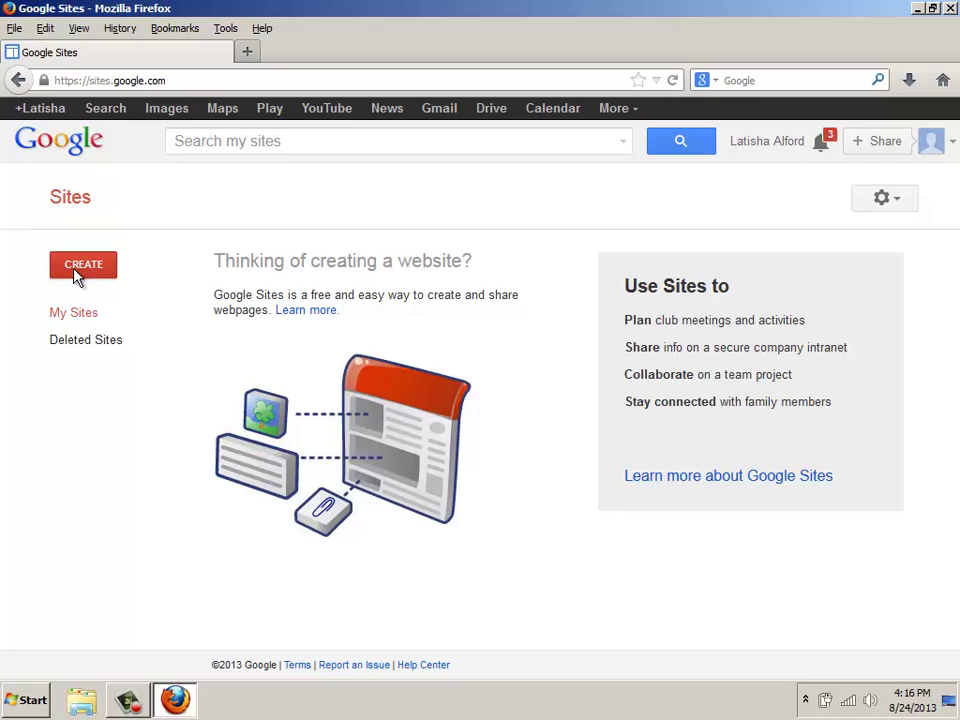
Start creating a new site and bring the 'Name your site' field into view
{"action": "left_click", "coordinate": [80, 265]}
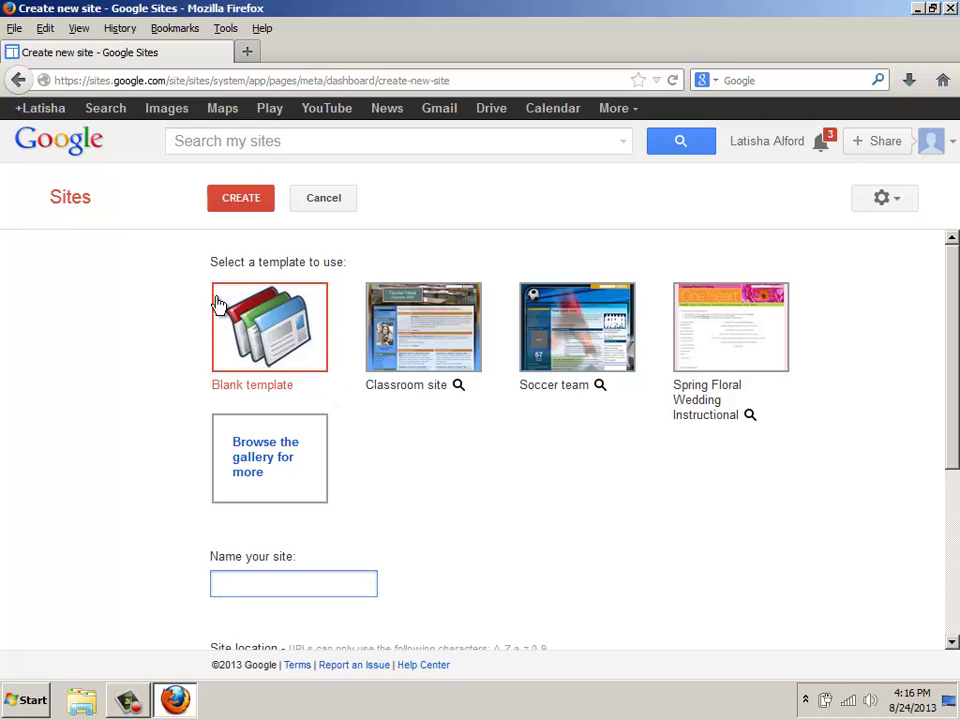
{"action": "scroll", "coordinate": [323, 364], "scroll_direction": "down", "scroll_amount": 2}
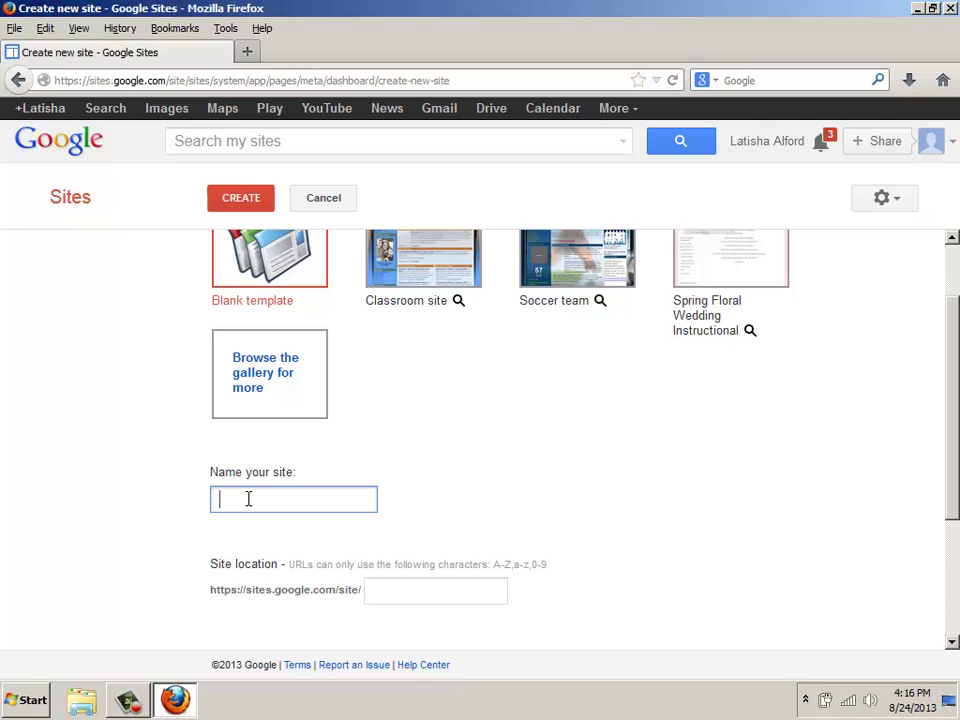
Name the site 'How to Use Google Sites', replacing the mistyped 'howtousegoog'
{"action": "type", "text": "howtousegoogl"}
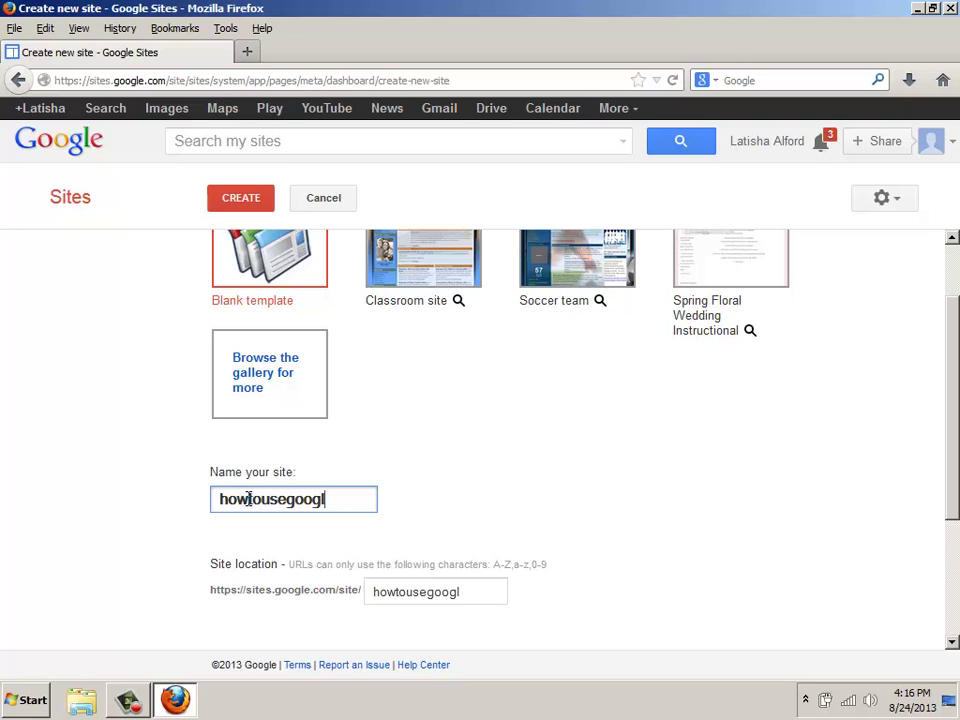
{"action": "key", "text": "BackSpace"}
{"action": "key", "text": "BackSpace"}
{"action": "key", "text": "BackSpace"}
{"action": "key", "text": "BackSpace"}
{"action": "key", "text": "BackSpace"}
{"action": "key", "text": "BackSpace"}
{"action": "key", "text": "BackSpace"}
{"action": "key", "text": "BackSpace"}
{"action": "key", "text": "BackSpace"}
{"action": "key", "text": "BackSpace"}
{"action": "key", "text": "BackSpace"}
{"action": "key", "text": "BackSpace"}
{"action": "type", "text": "How to "}
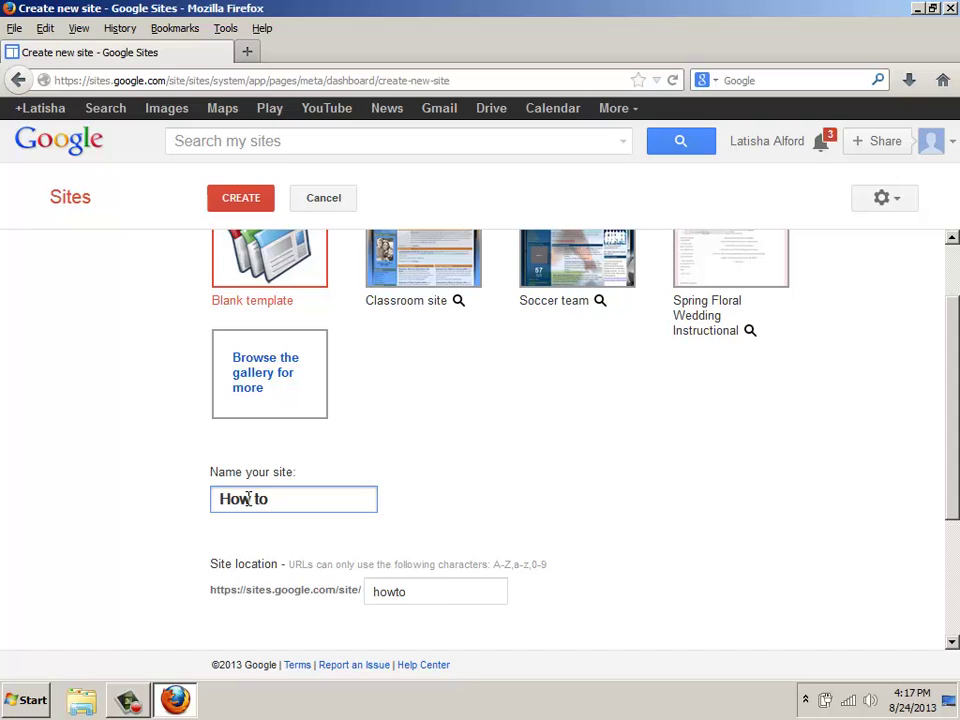
{"action": "type", "text": "Use Google"}
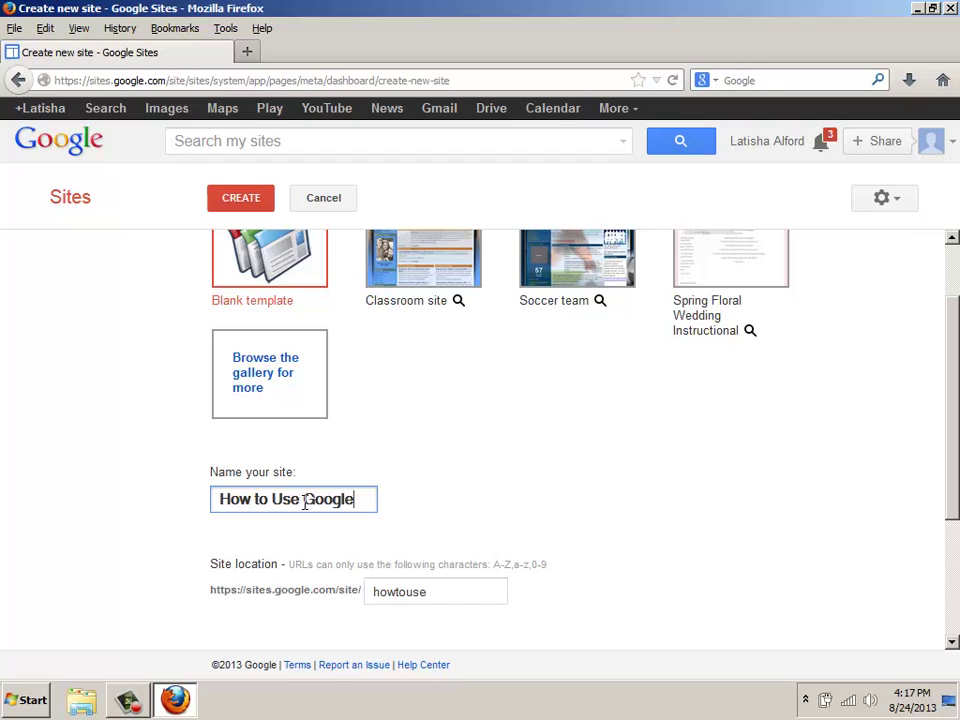
{"action": "type", "text": " Sites"}
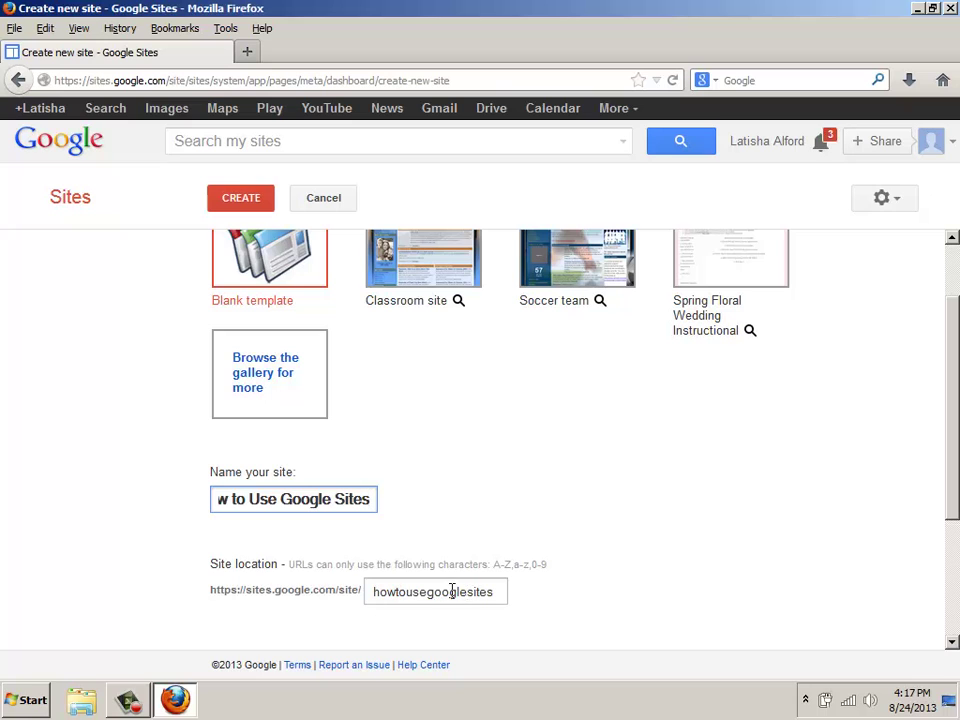
Expand the site theme list and pick the Iceberg theme
{"action": "scroll", "coordinate": [452, 595], "scroll_direction": "down", "scroll_amount": 2}
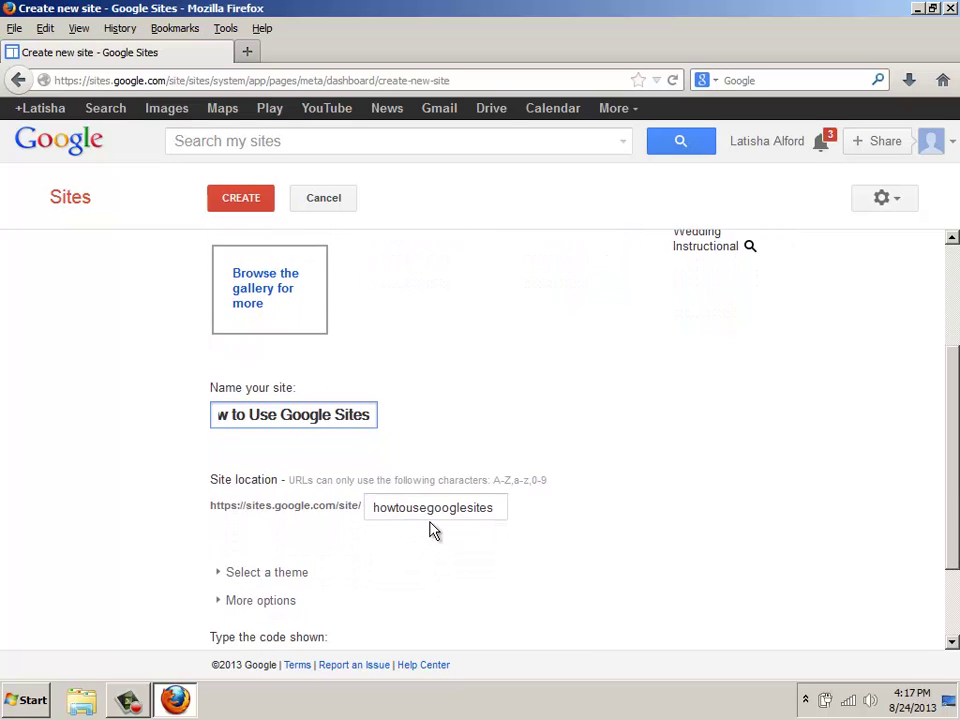
{"action": "scroll", "coordinate": [424, 516], "scroll_direction": "down", "scroll_amount": 2}
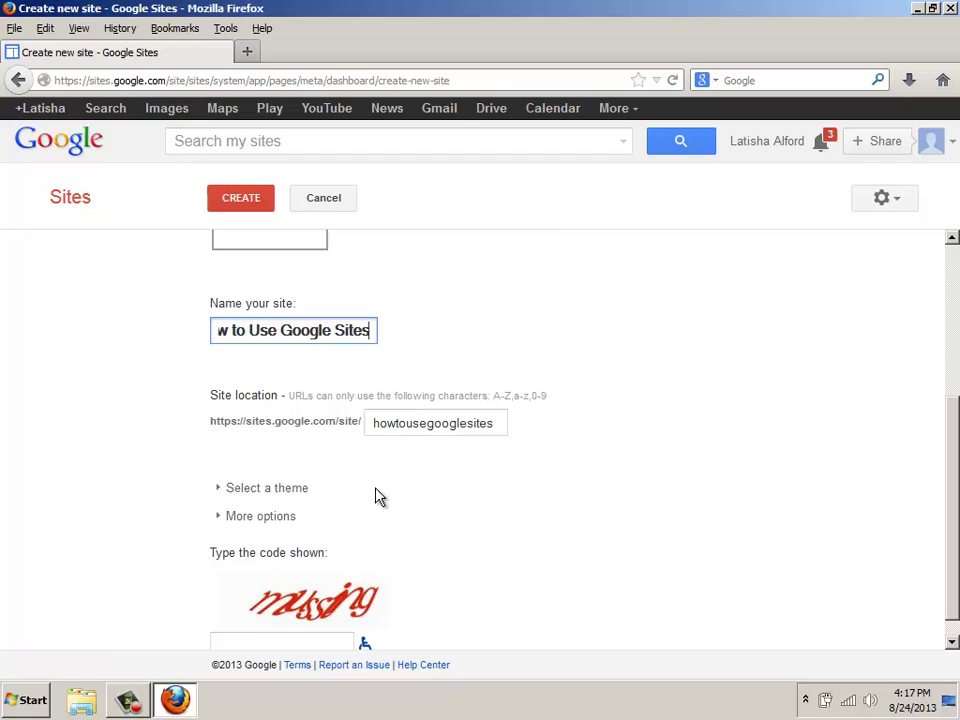
{"action": "scroll", "coordinate": [378, 495], "scroll_direction": "down", "scroll_amount": 1}
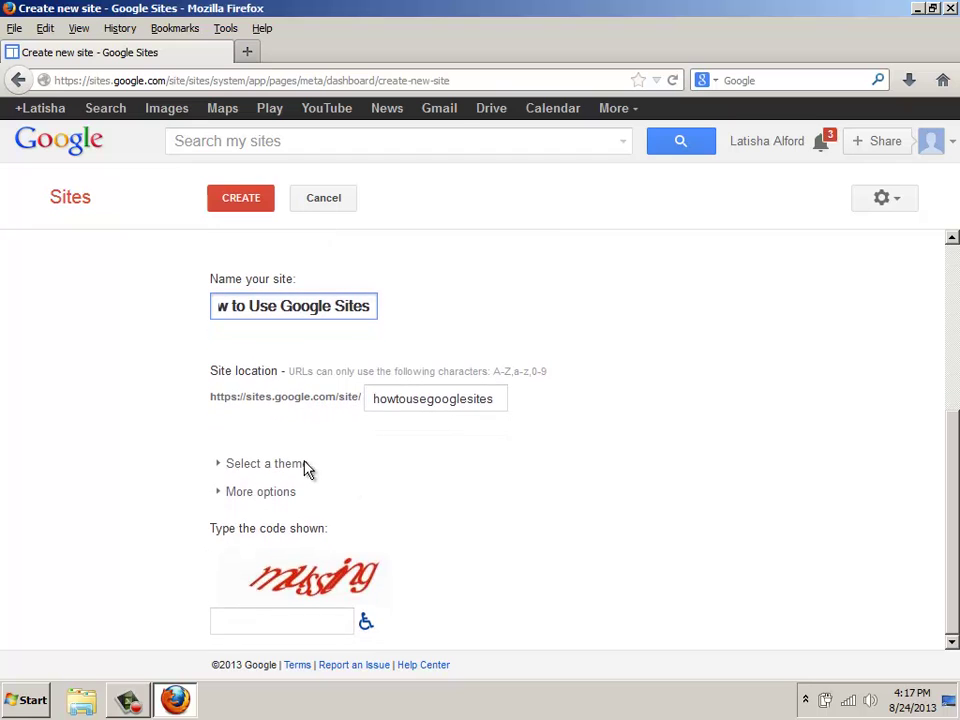
{"action": "left_click", "coordinate": [220, 470]}
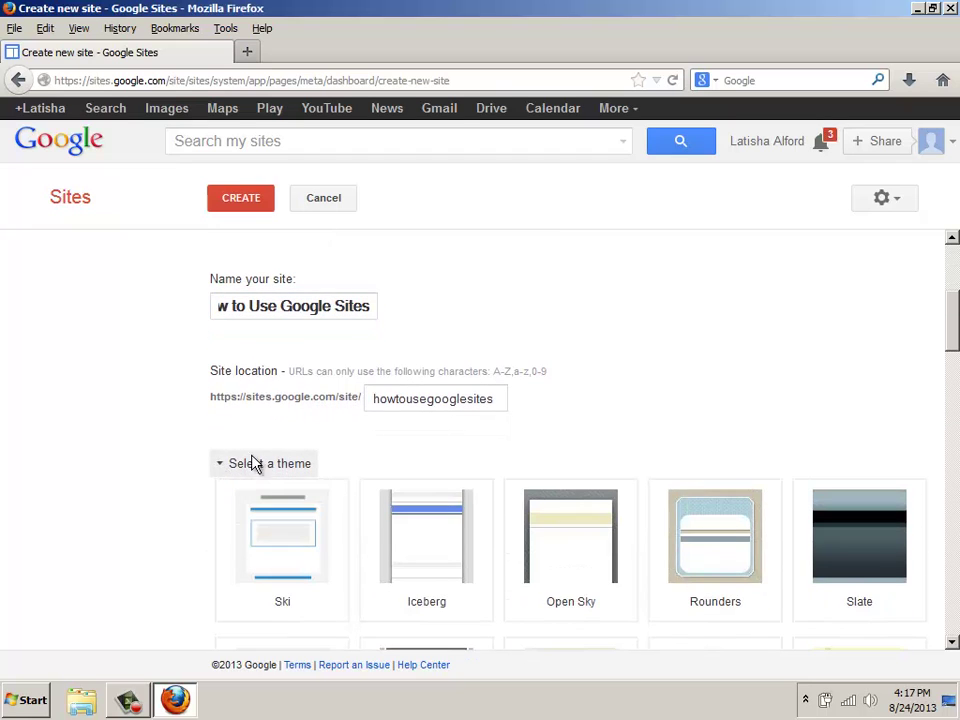
{"action": "scroll", "coordinate": [300, 439], "scroll_direction": "down", "scroll_amount": 3}
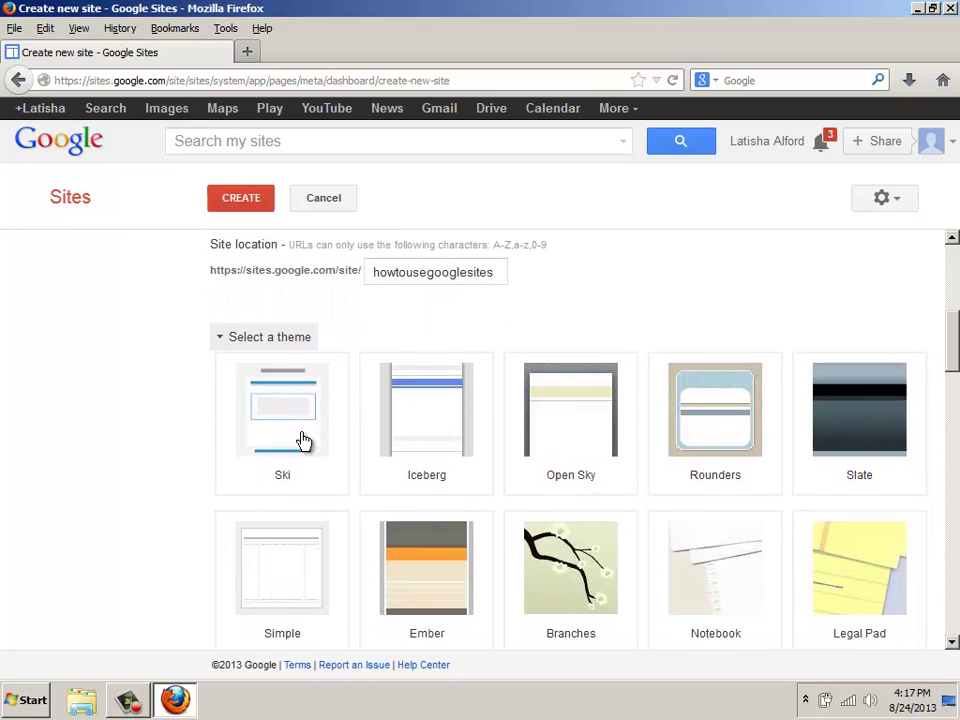
{"action": "scroll", "coordinate": [304, 441], "scroll_direction": "down", "scroll_amount": 1}
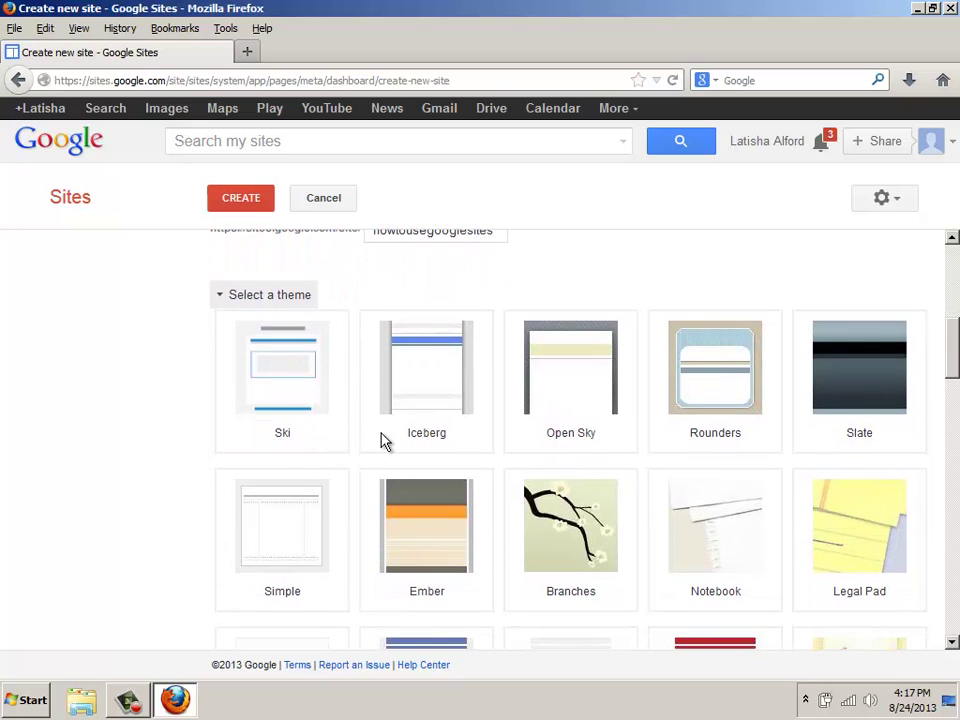
{"action": "left_click", "coordinate": [416, 399]}
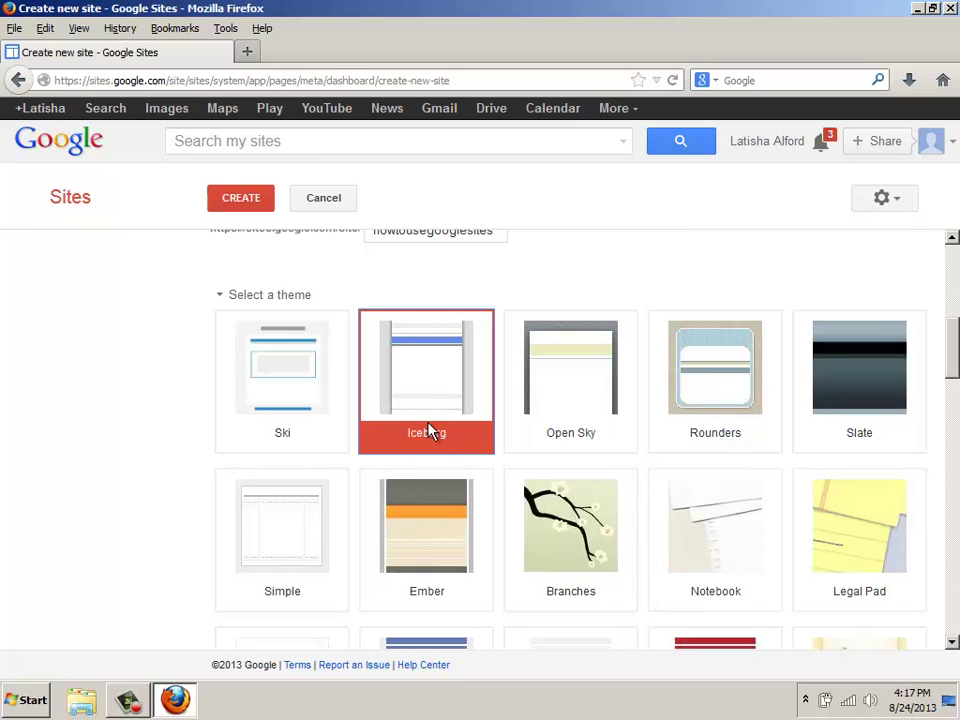
Switch the theme to Solitude: Navy and scroll to the bottom of the form
{"action": "scroll", "coordinate": [432, 430], "scroll_direction": "down", "scroll_amount": 5}
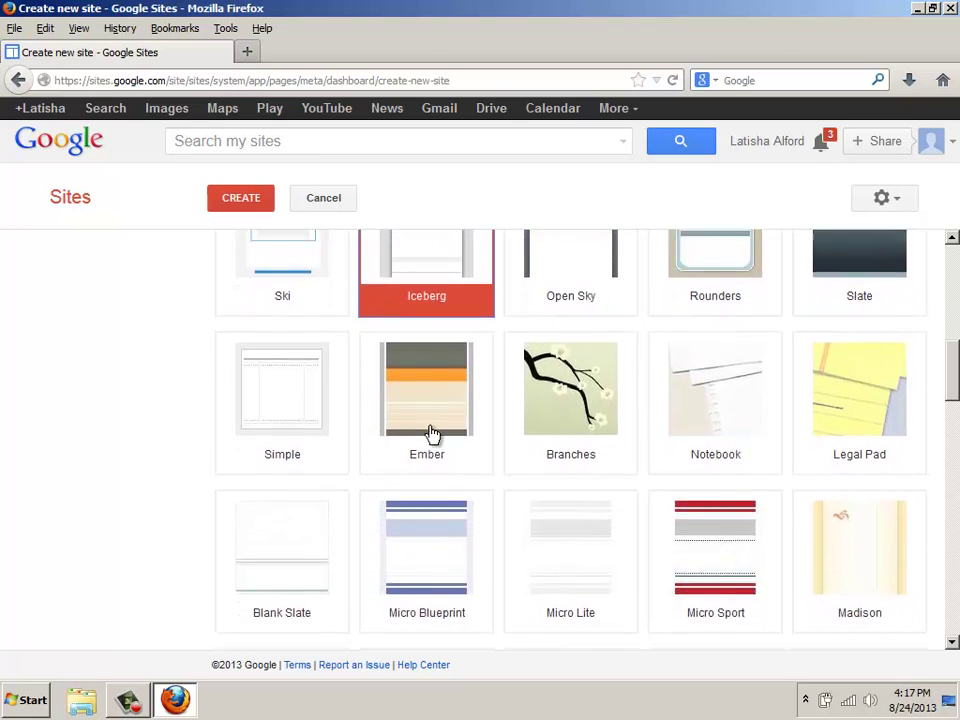
{"action": "scroll", "coordinate": [432, 432], "scroll_direction": "down", "scroll_amount": 8}
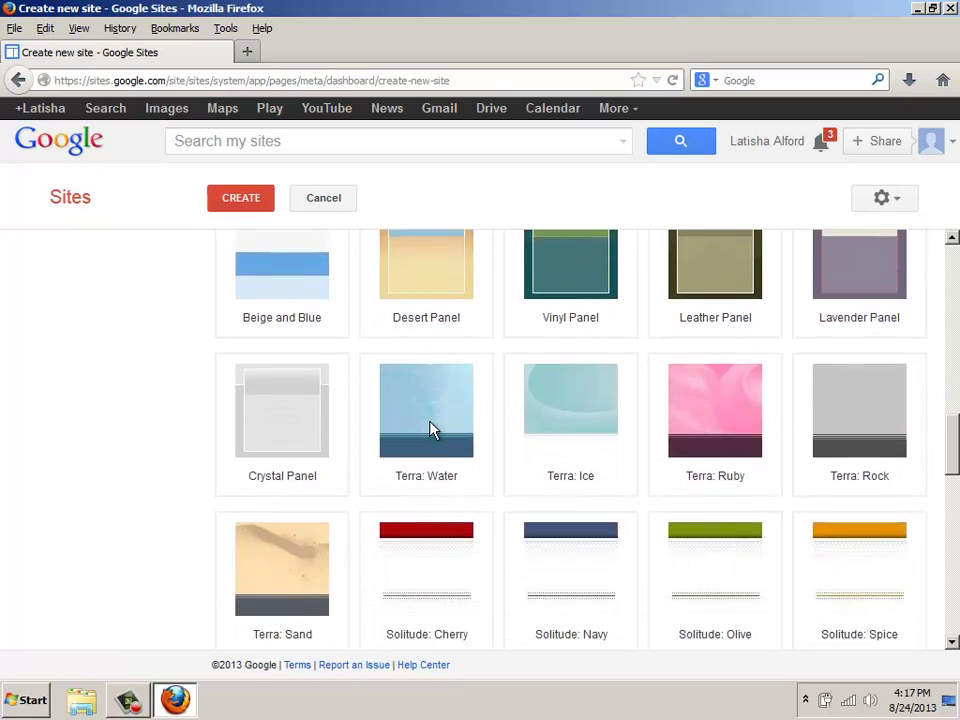
{"action": "scroll", "coordinate": [418, 459], "scroll_direction": "down", "scroll_amount": 2}
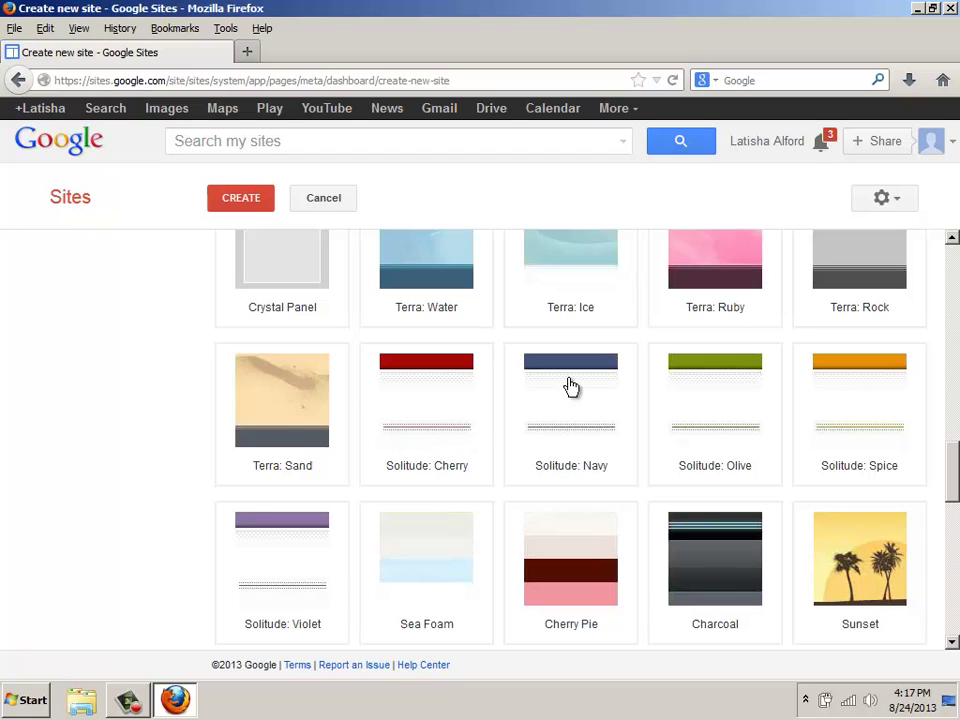
{"action": "left_click", "coordinate": [551, 414]}
{"action": "scroll", "coordinate": [443, 446], "scroll_direction": "down", "scroll_amount": 5}
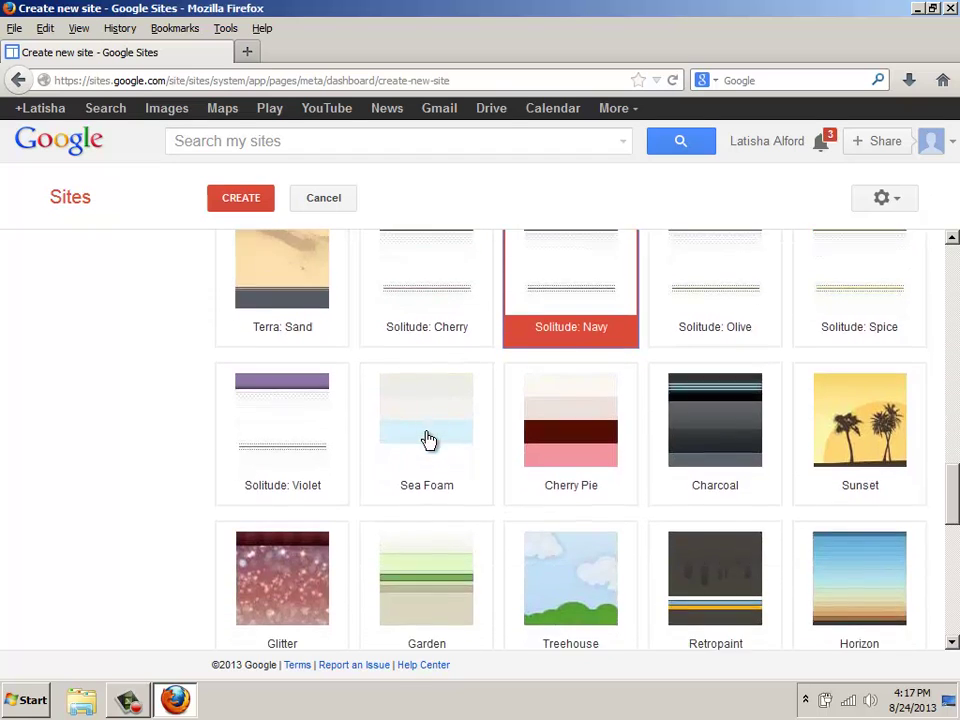
{"action": "scroll", "coordinate": [416, 440], "scroll_direction": "down", "scroll_amount": 12}
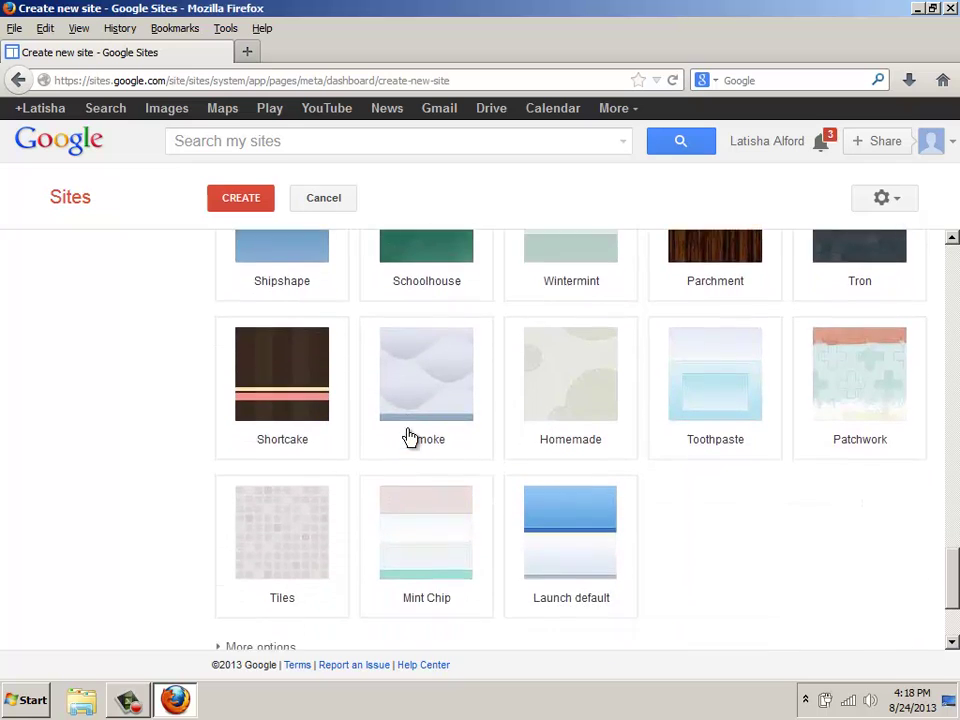
{"action": "scroll", "coordinate": [407, 436], "scroll_direction": "down", "scroll_amount": 1}
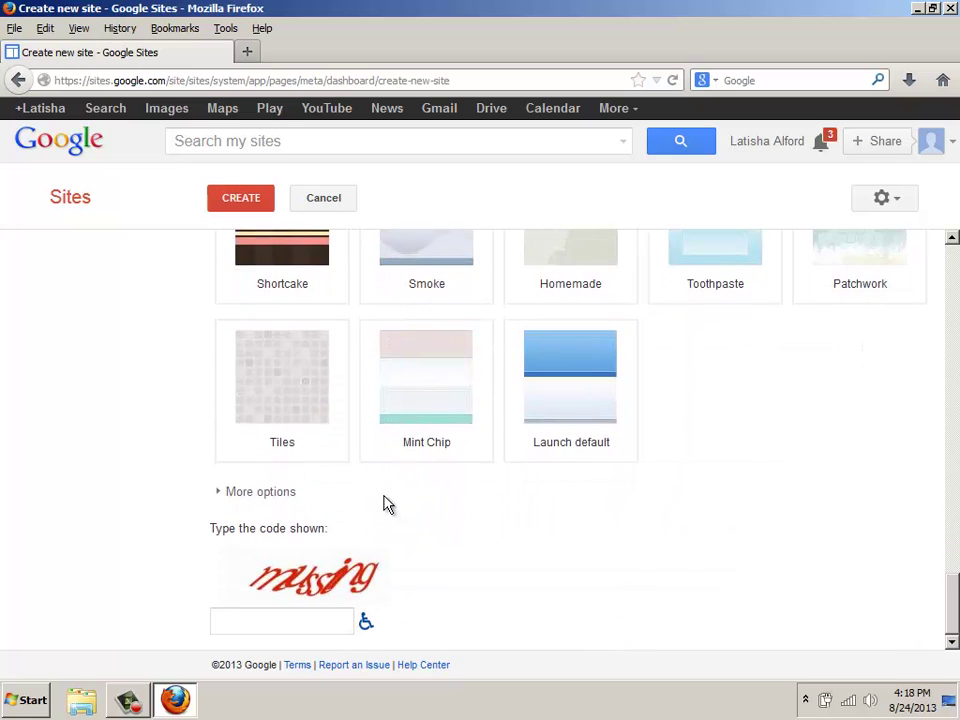
Under More options, enter the description 'Provides tutorials and information about how to use Google Sites.'
{"action": "left_click", "coordinate": [222, 496]}
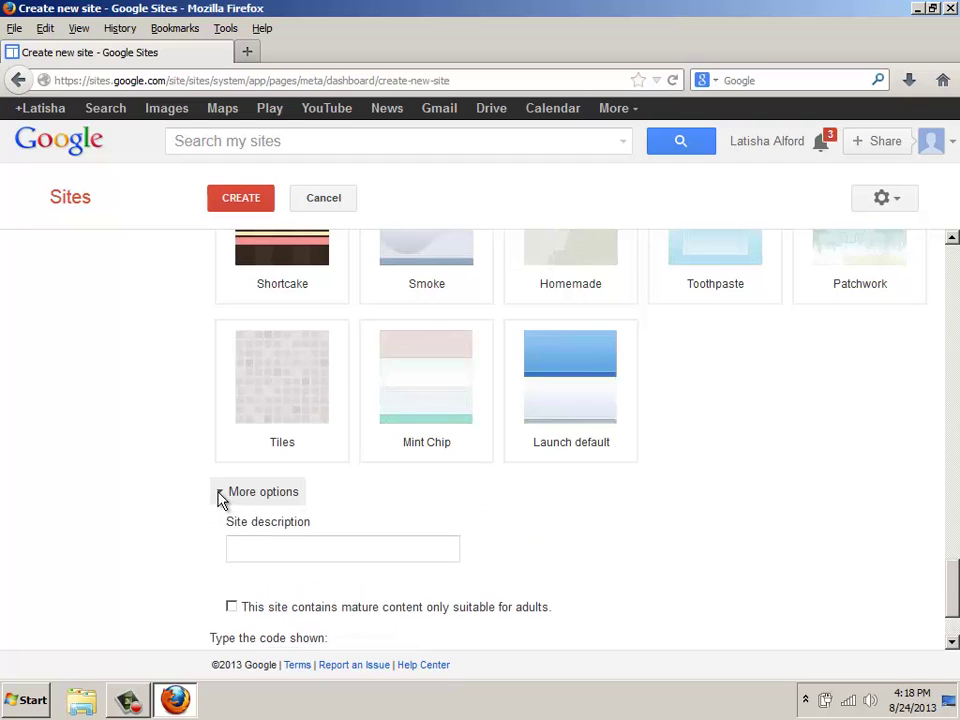
{"action": "left_click", "coordinate": [250, 557]}
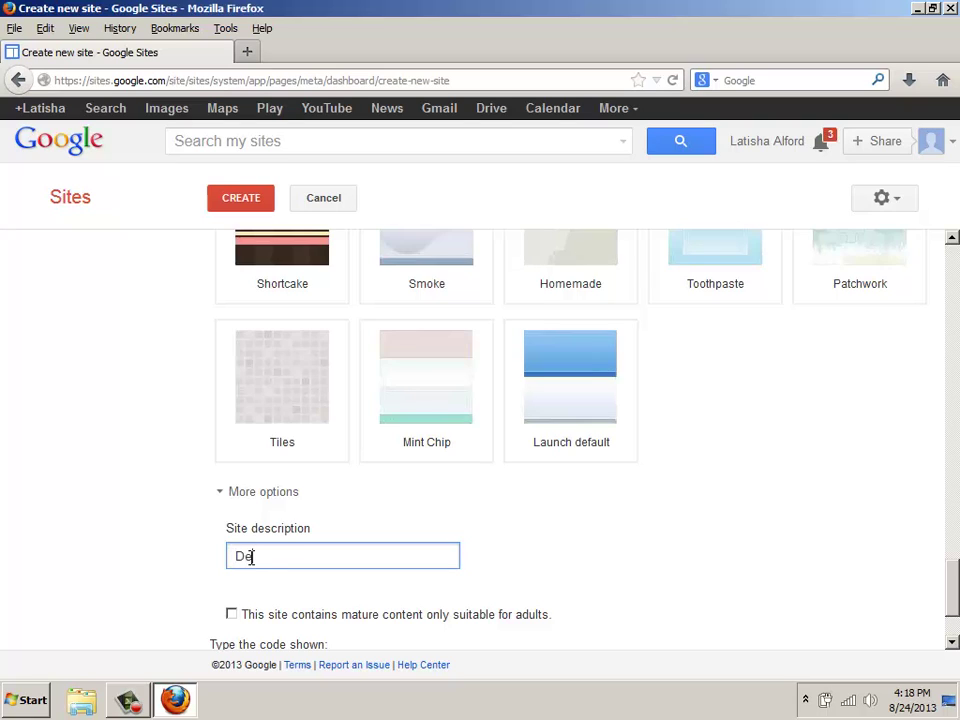
{"action": "type", "text": "ibe"}
{"action": "key", "text": "BackSpace"}
{"action": "key", "text": "BackSpace"}
{"action": "key", "text": "BackSpace"}
{"action": "key", "text": "BackSpace"}
{"action": "key", "text": "BackSpace"}
{"action": "key", "text": "BackSpace"}
{"action": "key", "text": "BackSpace"}
{"action": "type", "text": "Provides tutorials "}
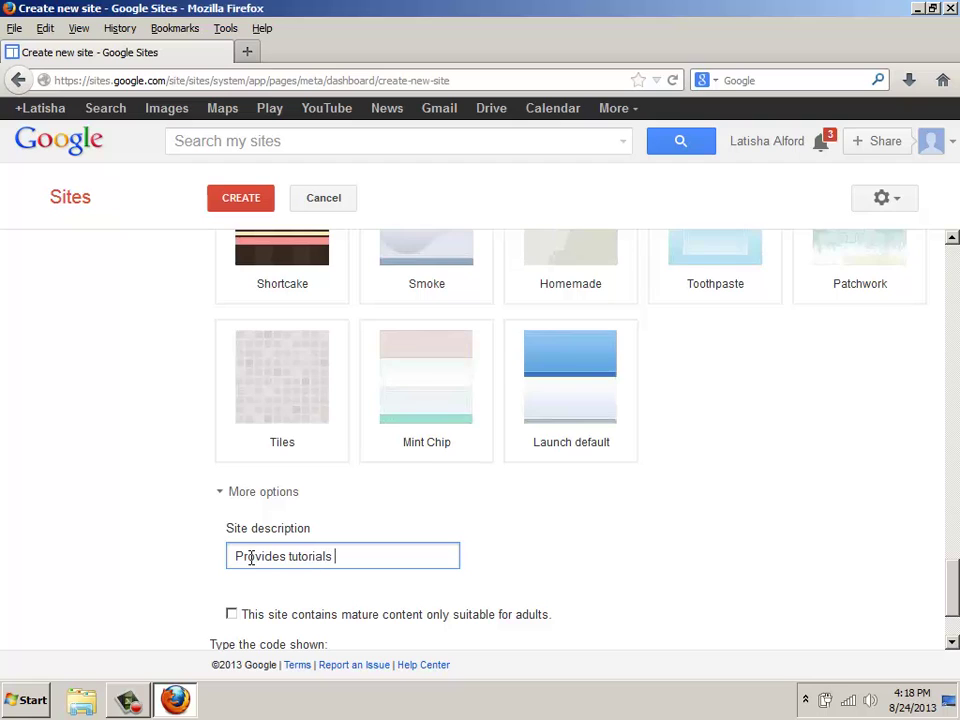
{"action": "type", "text": "and information a"}
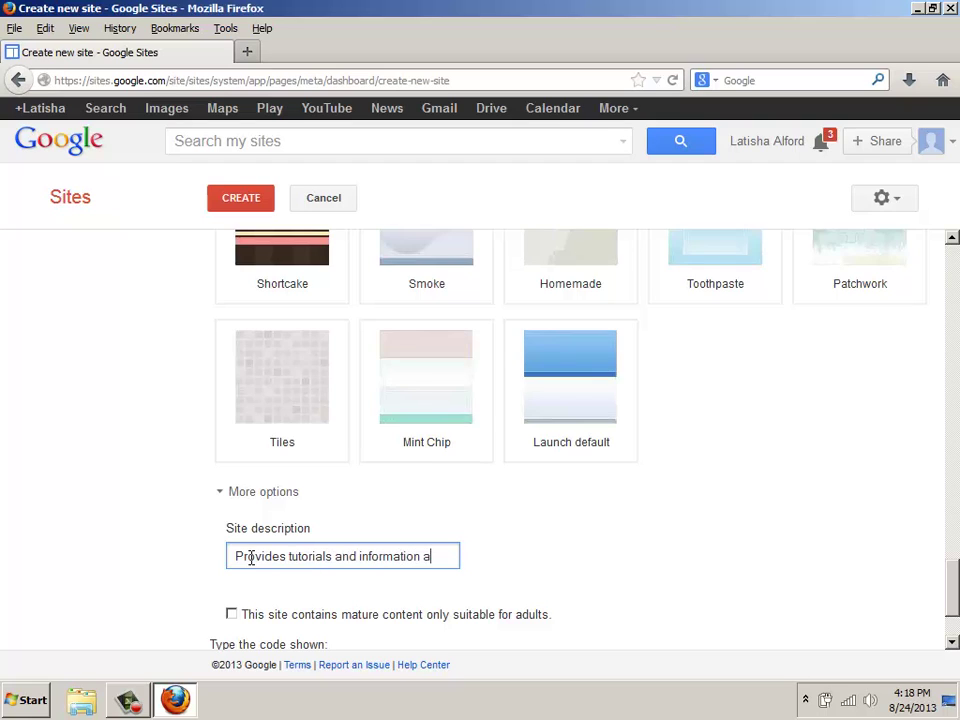
{"action": "type", "text": "bout how to "}
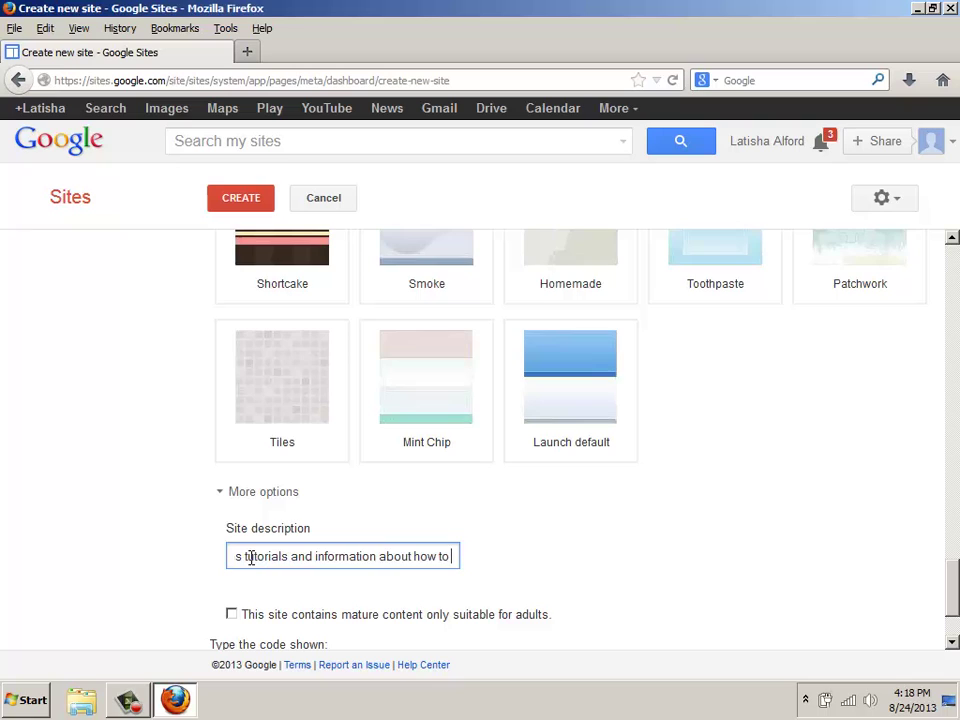
{"action": "type", "text": "use Google"}
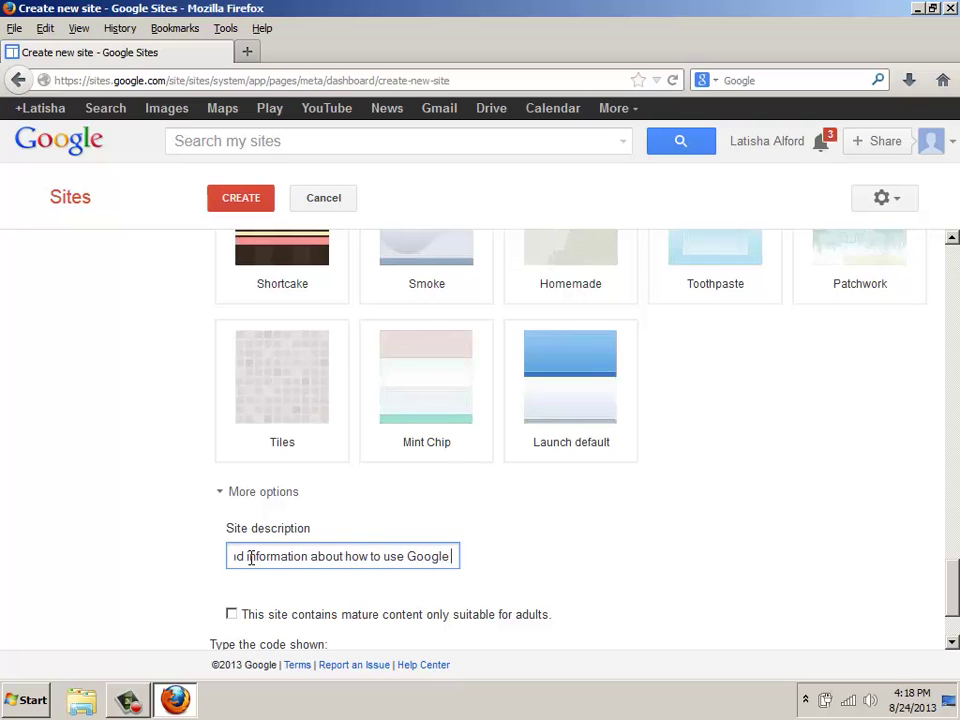
{"action": "type", "text": " Sites."}
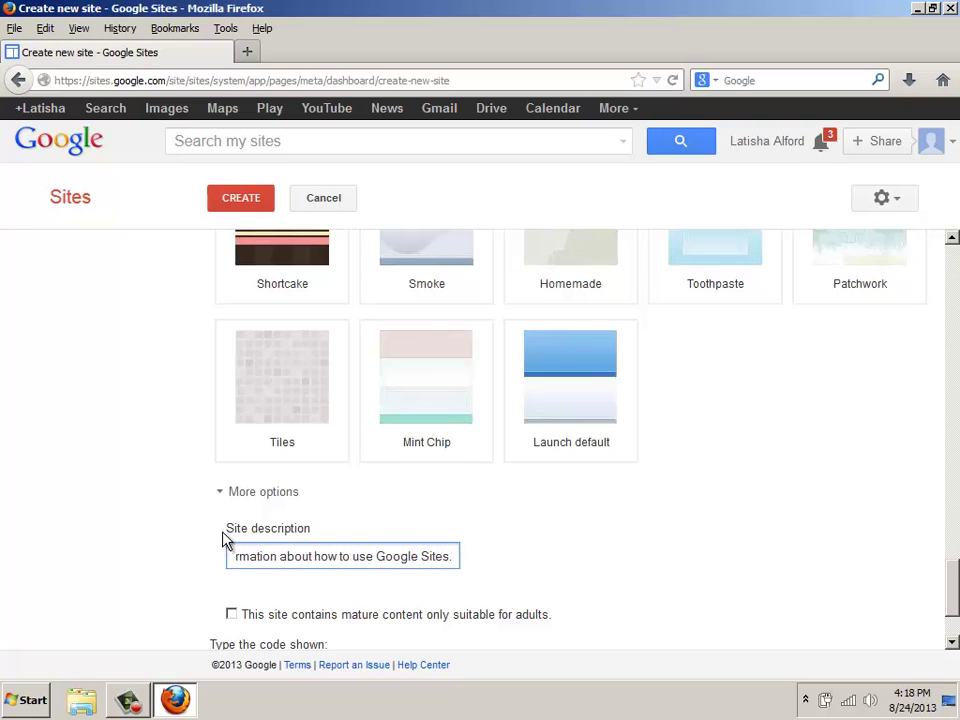
{"action": "scroll", "coordinate": [223, 540], "scroll_direction": "down", "scroll_amount": 1}
{"action": "scroll", "coordinate": [225, 537], "scroll_direction": "down", "scroll_amount": 1}
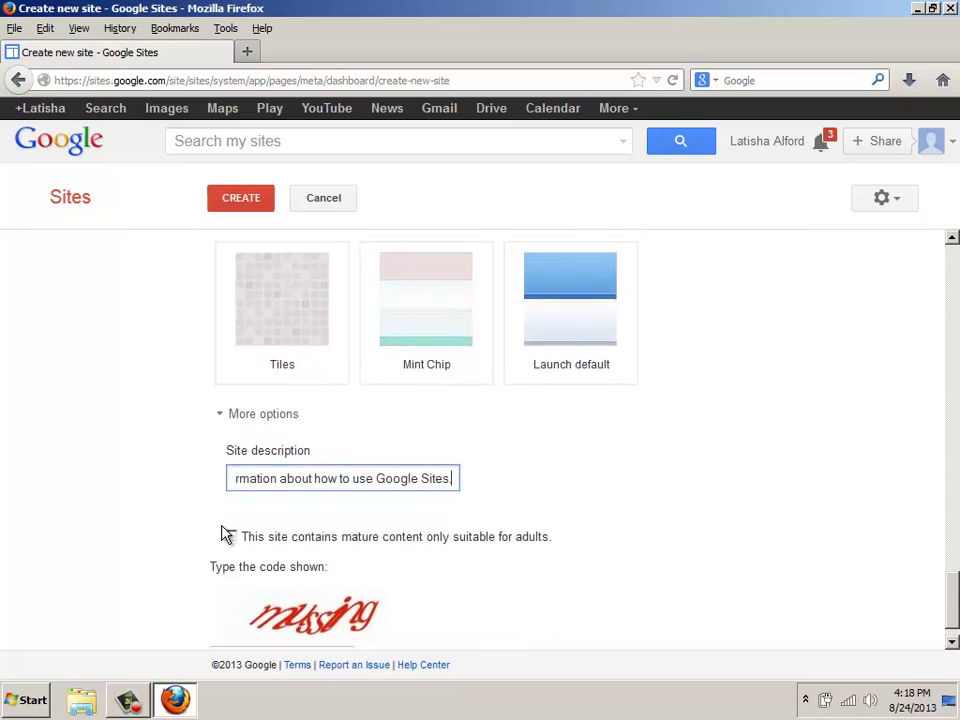
{"action": "scroll", "coordinate": [225, 535], "scroll_direction": "down", "scroll_amount": 1}
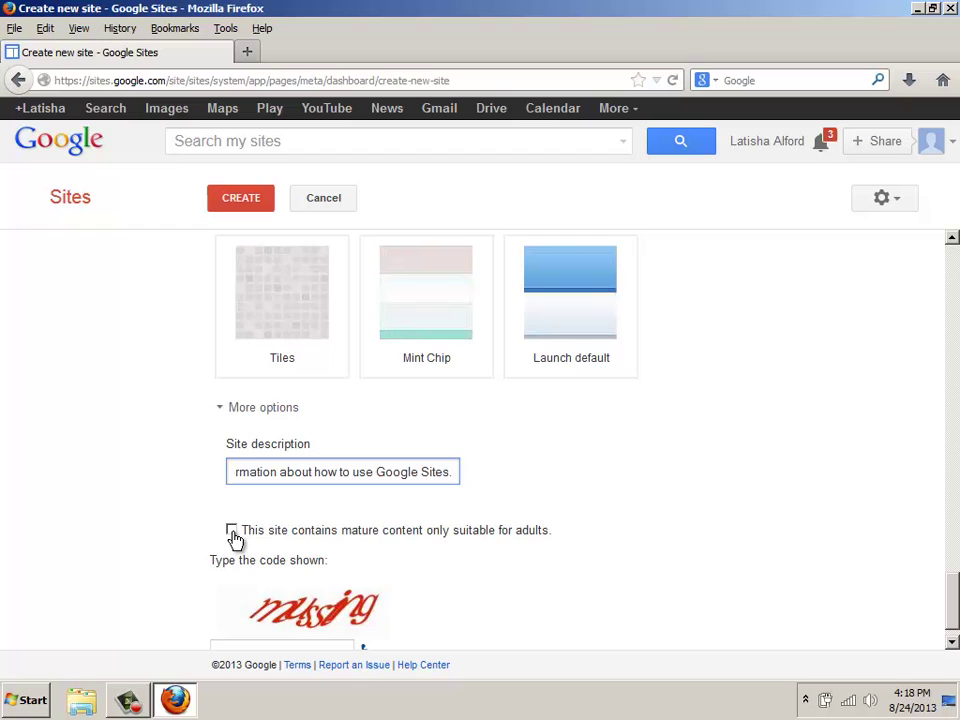
{"action": "scroll", "coordinate": [250, 540], "scroll_direction": "down", "scroll_amount": 1}
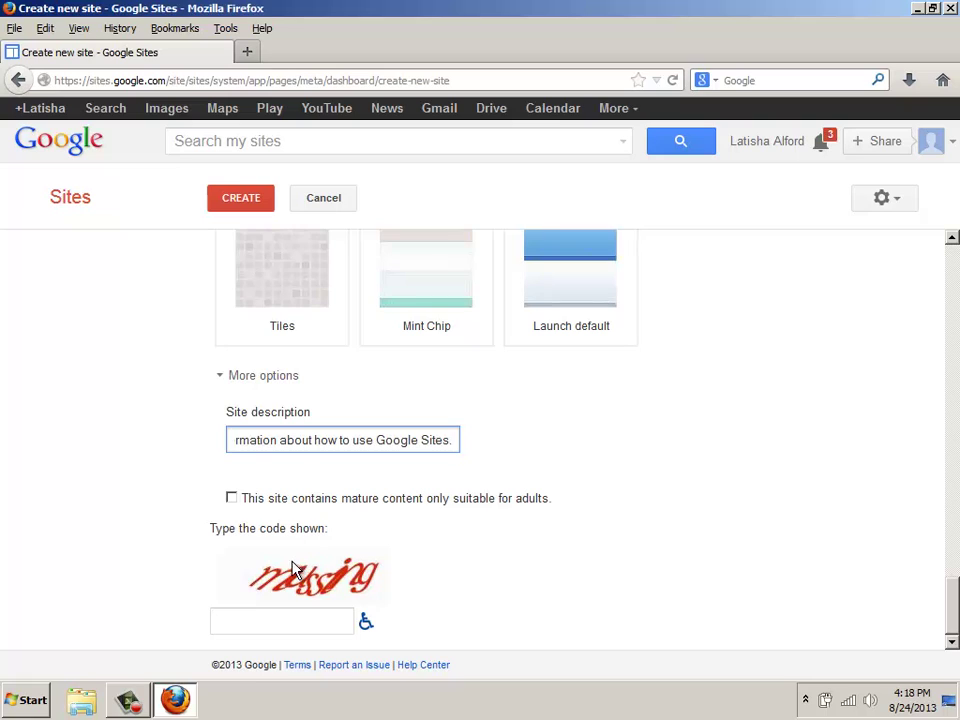
Enter the verification code and submit the form to create the site
{"action": "left_click", "coordinate": [287, 622]}
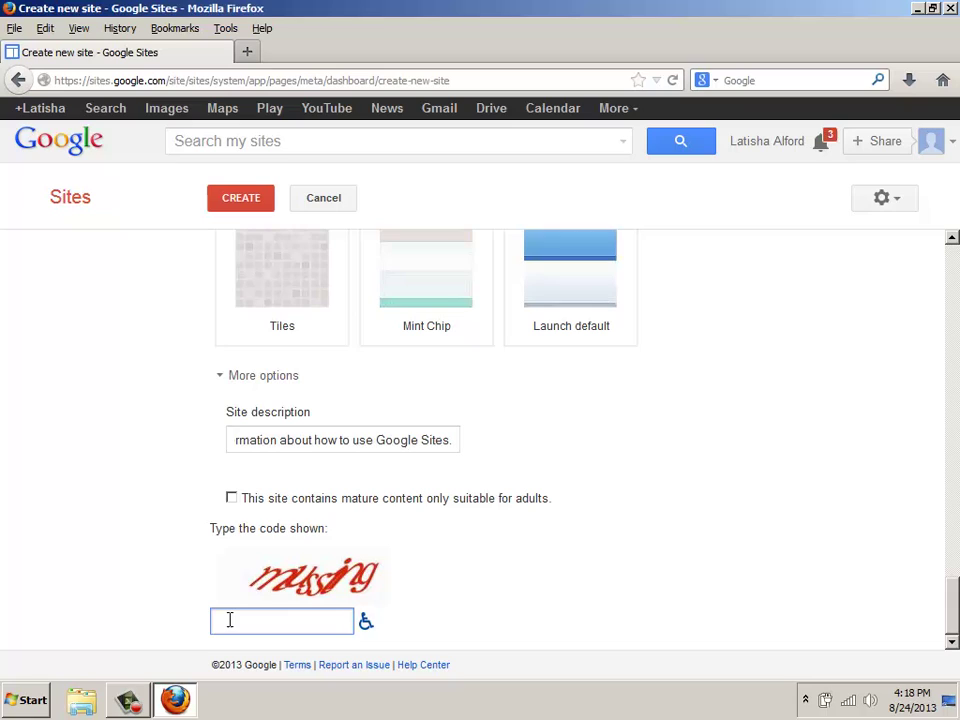
{"action": "type", "text": "mussing"}
{"action": "left_click", "coordinate": [238, 204]}
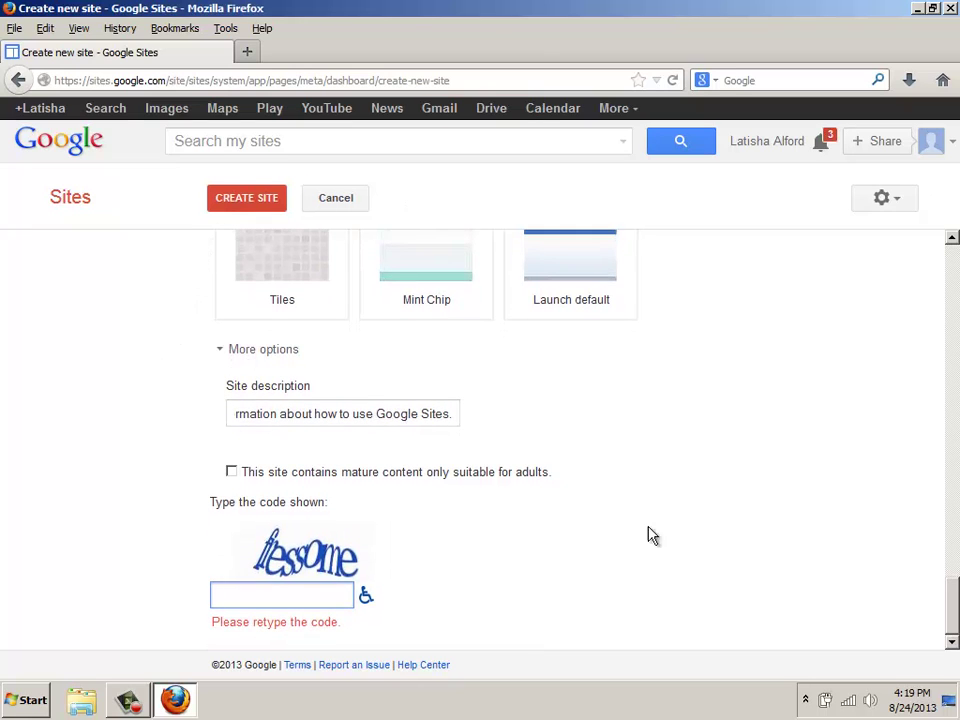
Resubmit the site creation after the code is rejected, then return to the top
{"action": "scroll", "coordinate": [955, 580], "scroll_direction": "up", "scroll_amount": 1}
{"action": "left_click_drag", "start_coordinate": [955, 580], "coordinate": [949, 626]}
{"action": "left_click", "coordinate": [246, 215]}
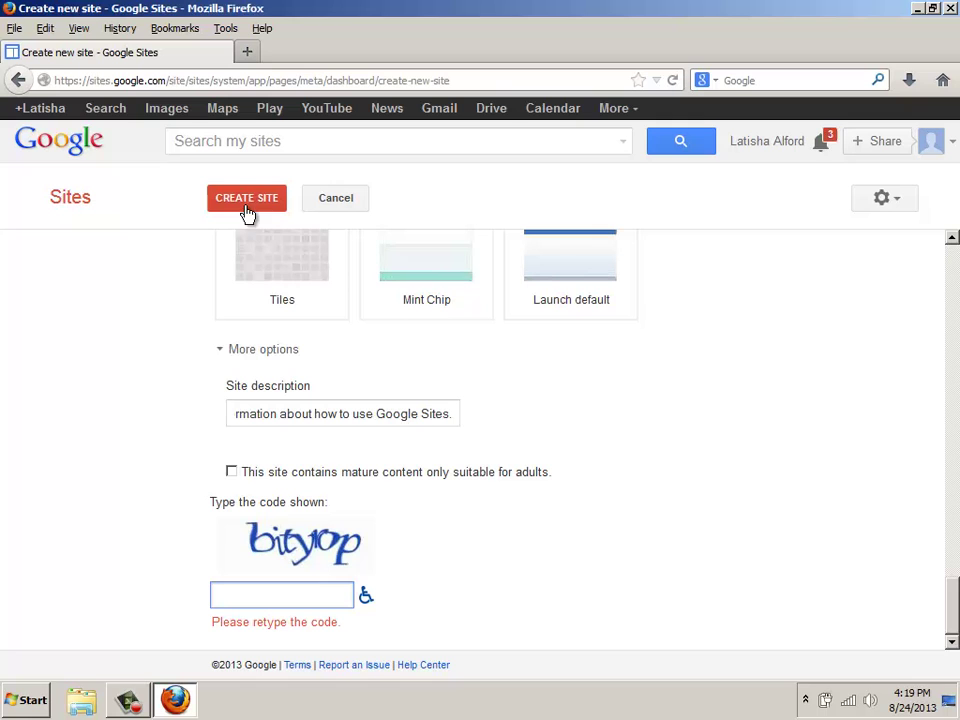
{"action": "left_click_drag", "start_coordinate": [951, 596], "coordinate": [939, 268]}
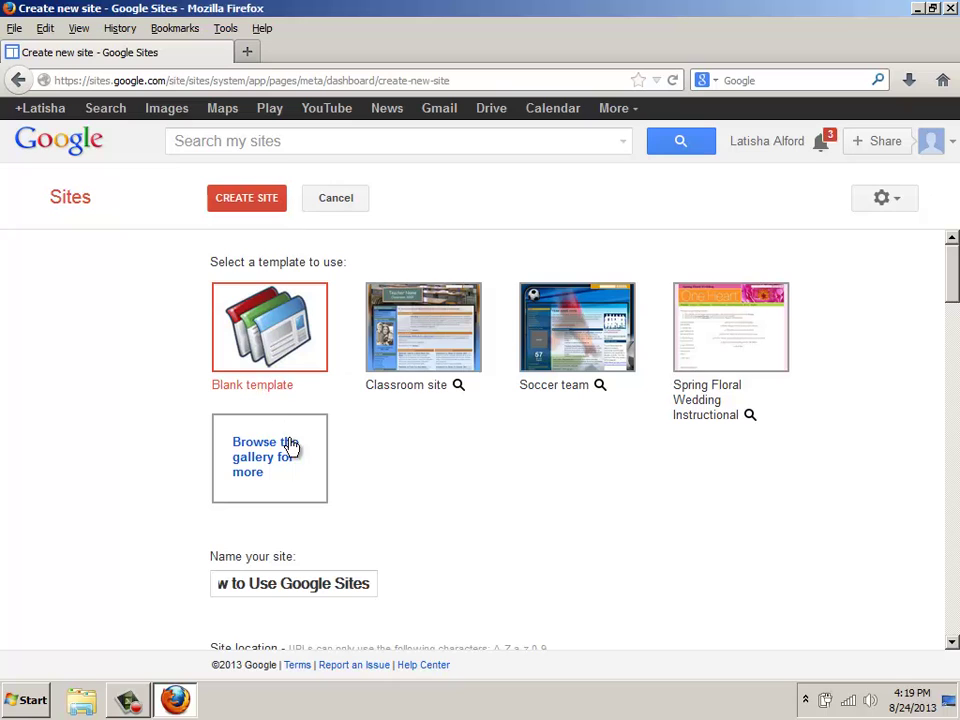
Append 'designs' to the site address, enter the new verification code and resubmit
{"action": "scroll", "coordinate": [326, 538], "scroll_direction": "down", "scroll_amount": 2}
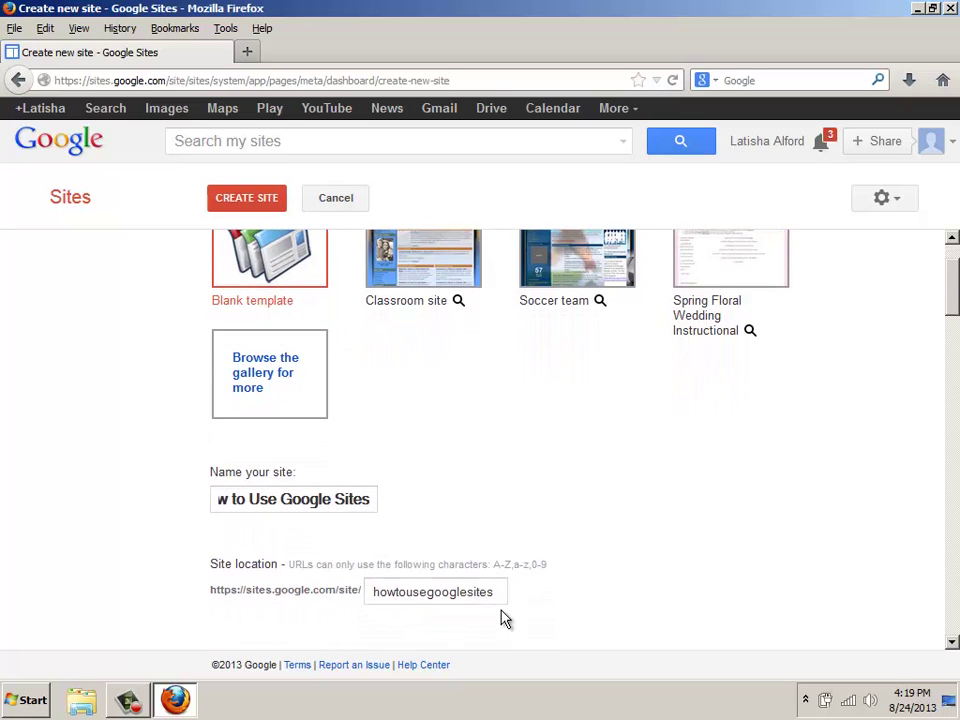
{"action": "left_click", "coordinate": [503, 594]}
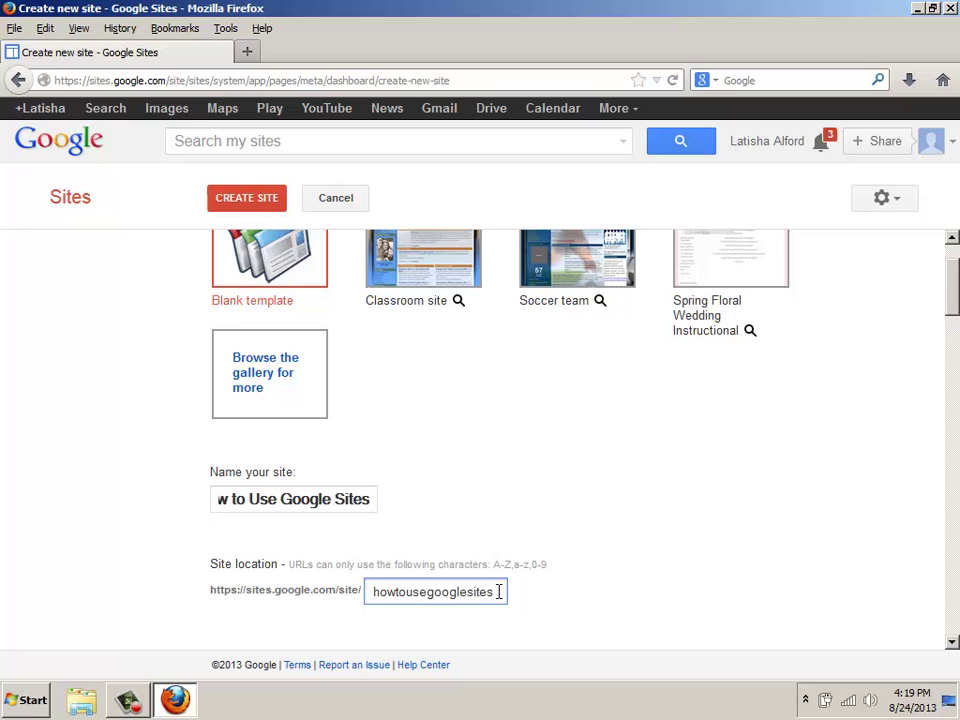
{"action": "type", "text": "designs"}
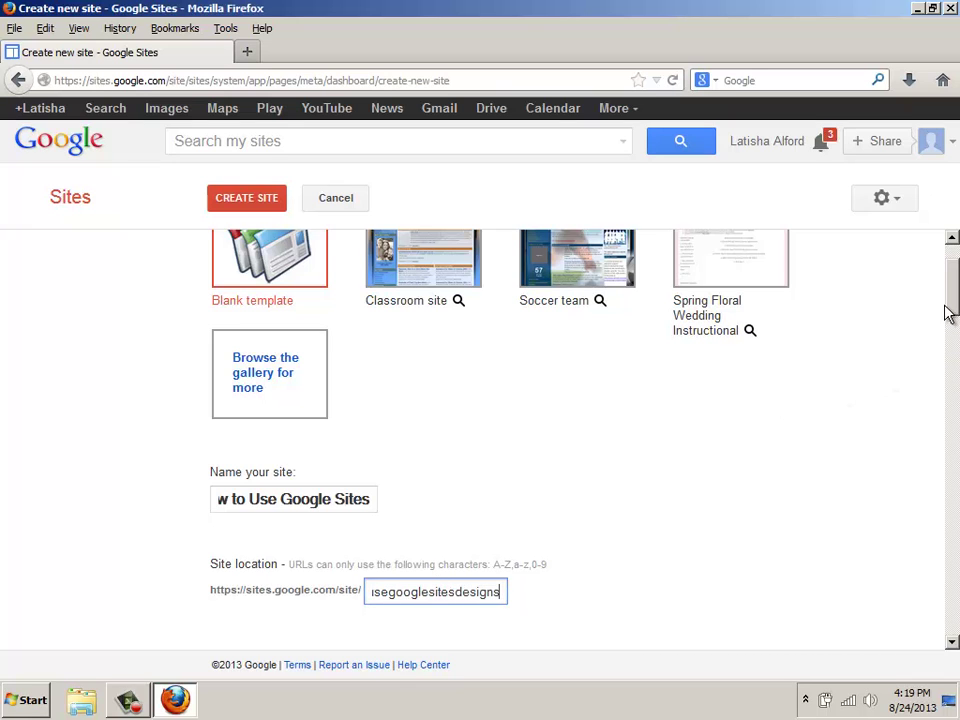
{"action": "left_click_drag", "start_coordinate": [950, 311], "coordinate": [950, 636]}
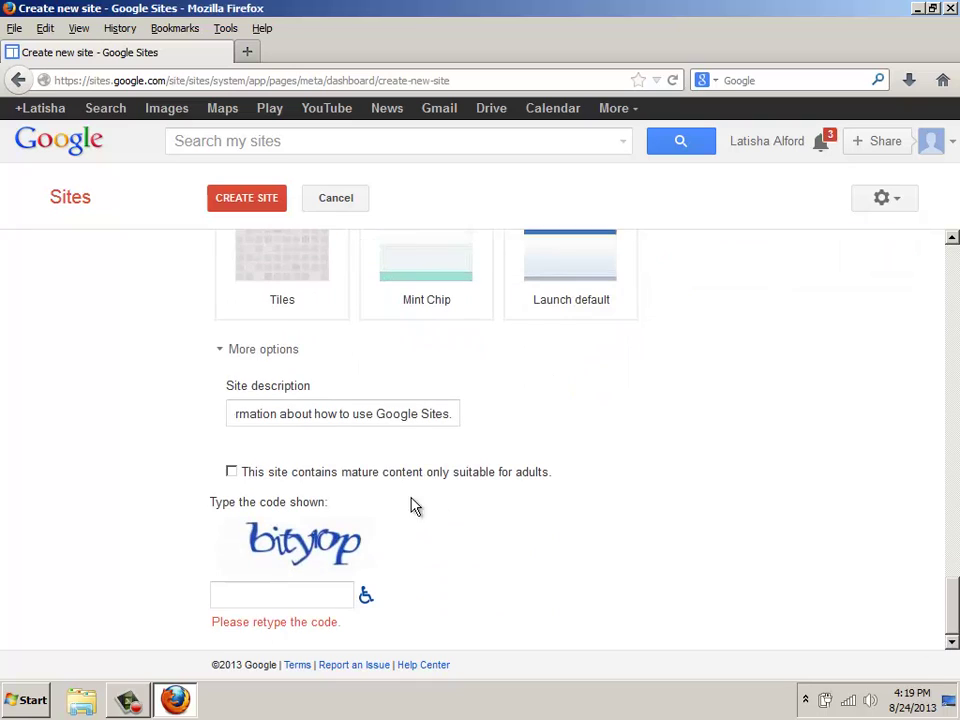
{"action": "left_click", "coordinate": [288, 596]}
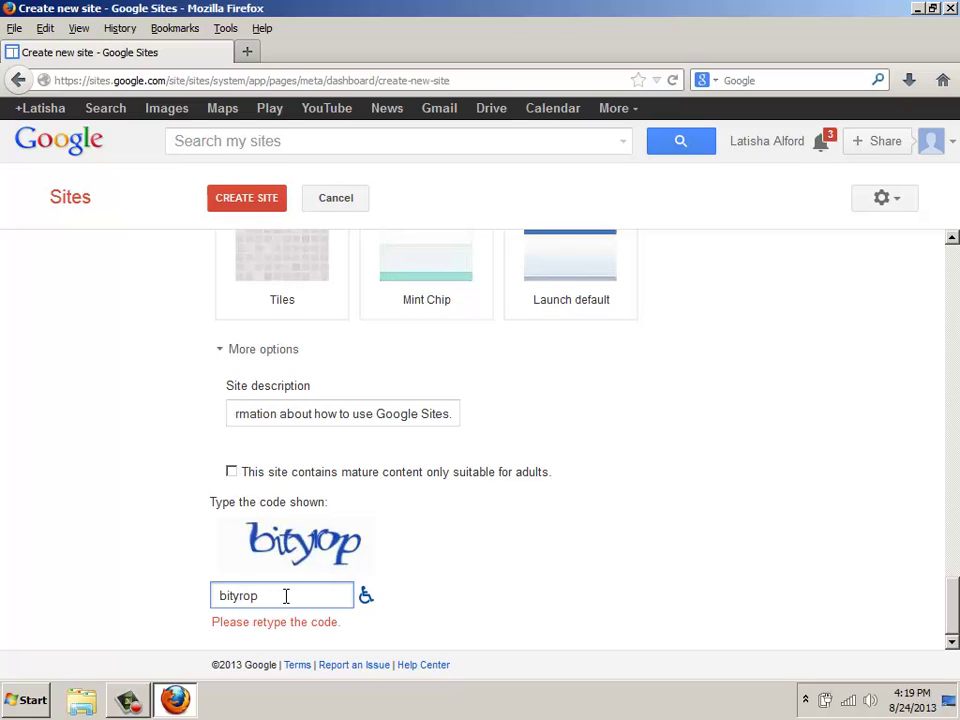
{"action": "left_click", "coordinate": [237, 206]}
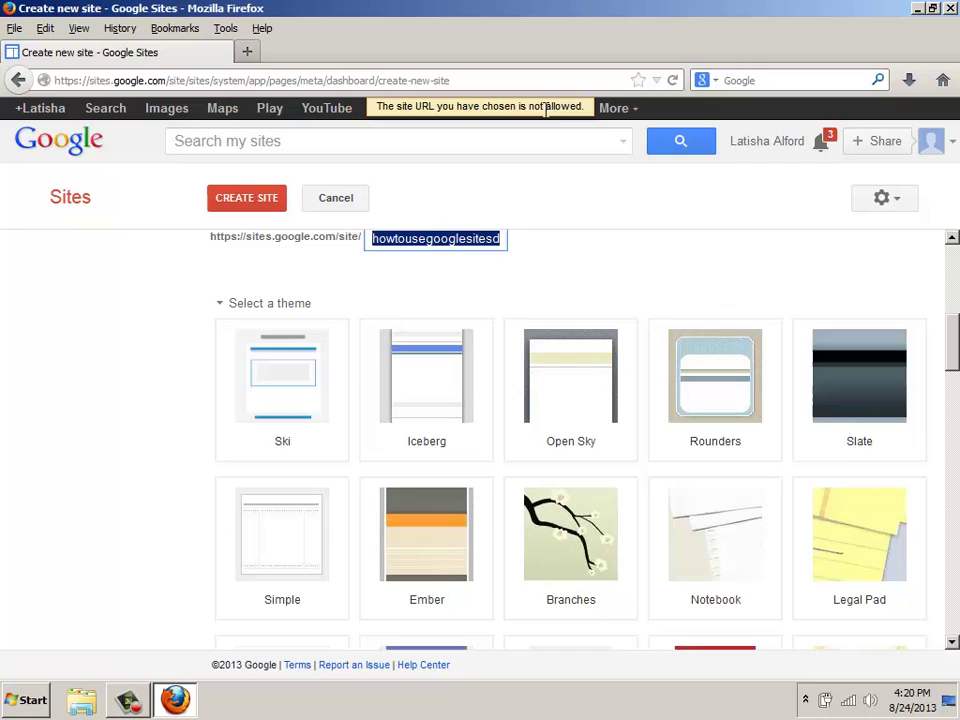
Change the Site location to 'howtousefreewebsitesfordesigns' and create the 'How to Use Google Sites' site
{"action": "left_click", "coordinate": [410, 238]}
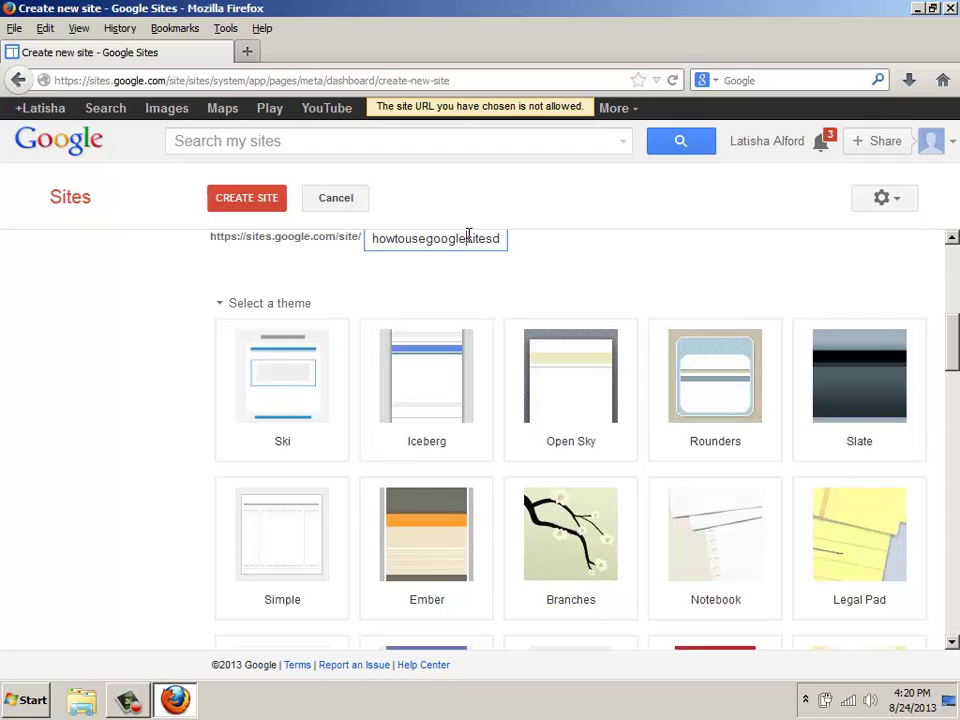
{"action": "left_click_drag", "start_coordinate": [467, 236], "coordinate": [432, 231]}
{"action": "key", "text": "BackSpace"}
{"action": "key", "text": "BackSpace"}
{"action": "key", "text": "End"}
{"action": "type", "text": "esigns"}
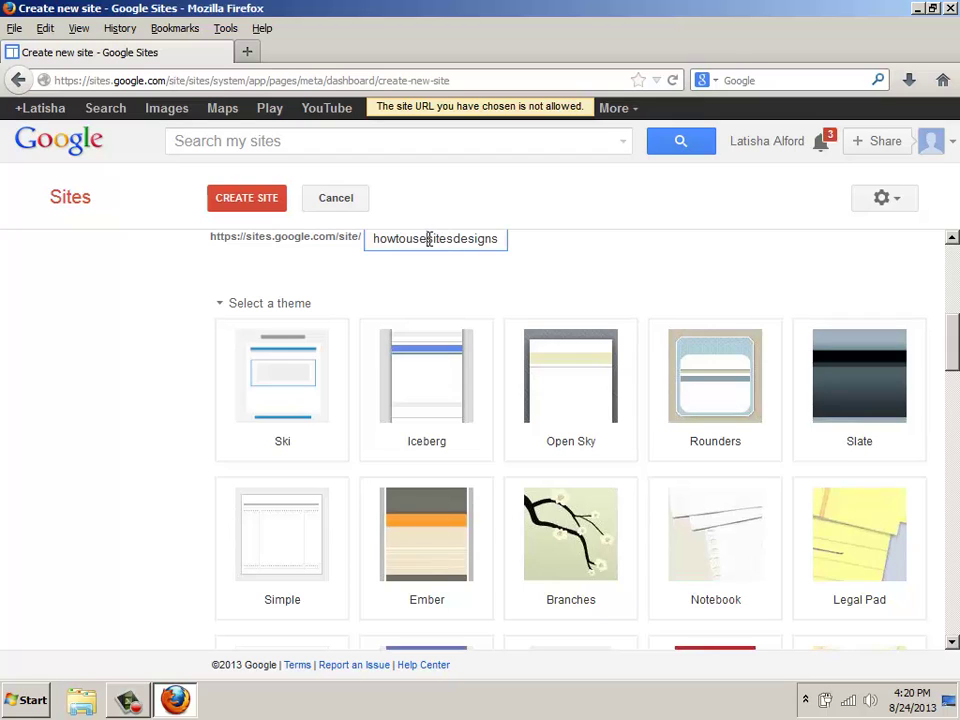
{"action": "left_click_drag", "start_coordinate": [427, 238], "coordinate": [514, 249]}
{"action": "type", "text": "freewebsites"}
{"action": "type", "text": "fordesigns"}
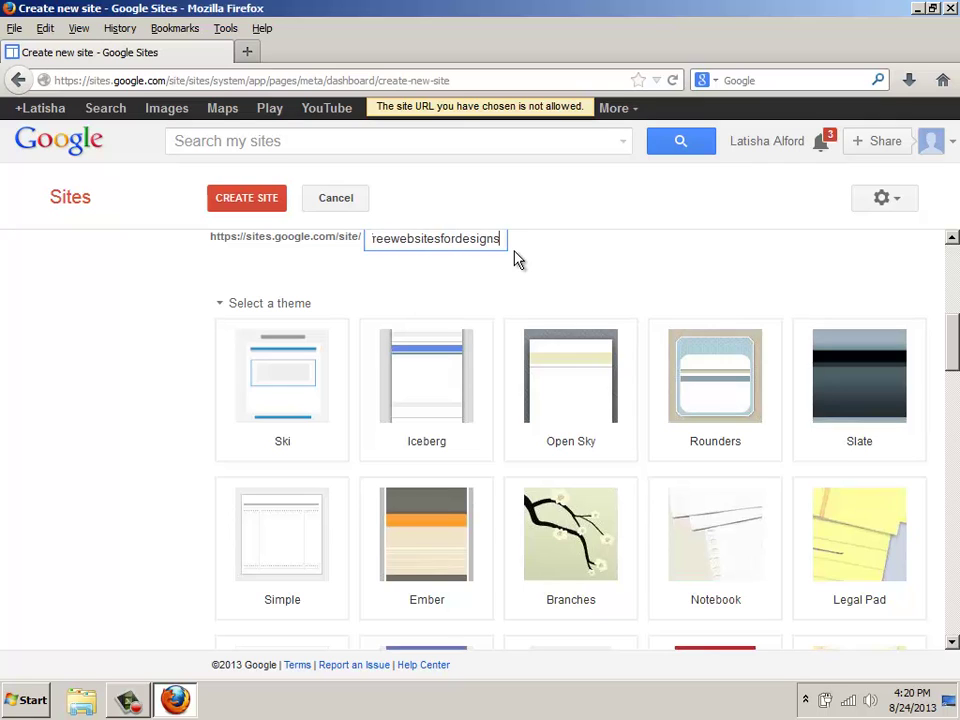
{"action": "left_click", "coordinate": [250, 203]}
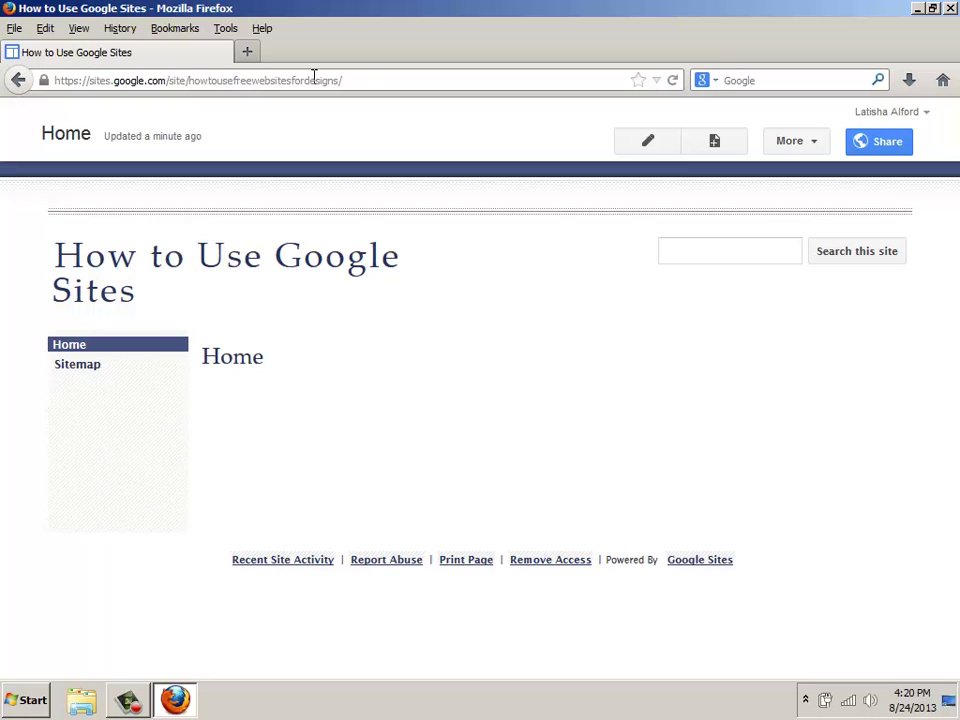
{"action": "left_click_drag", "start_coordinate": [342, 80], "coordinate": [54, 81]}
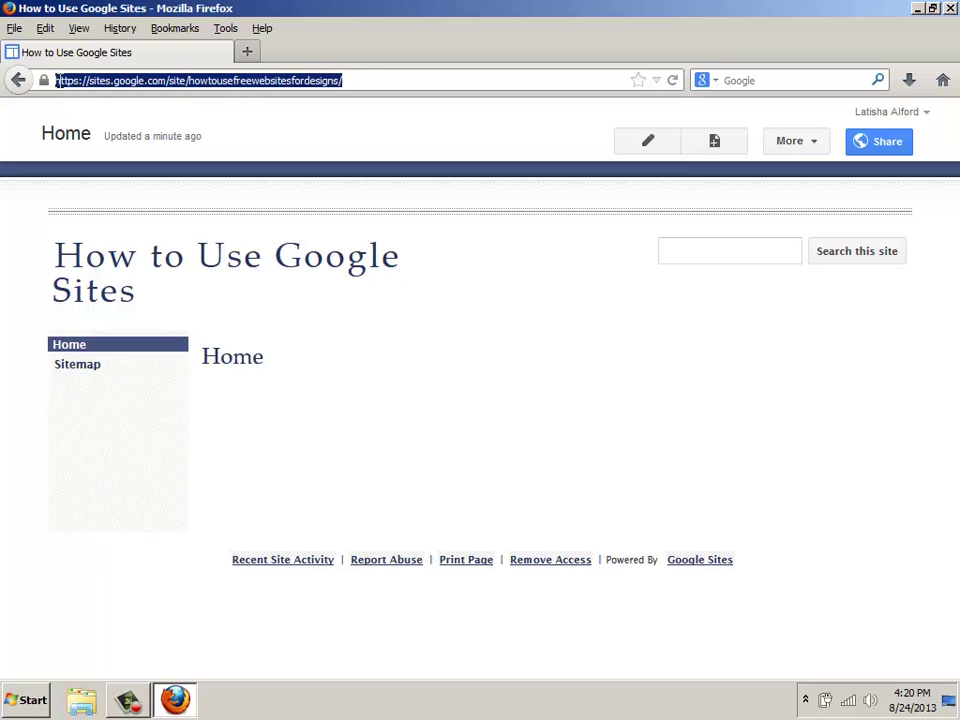